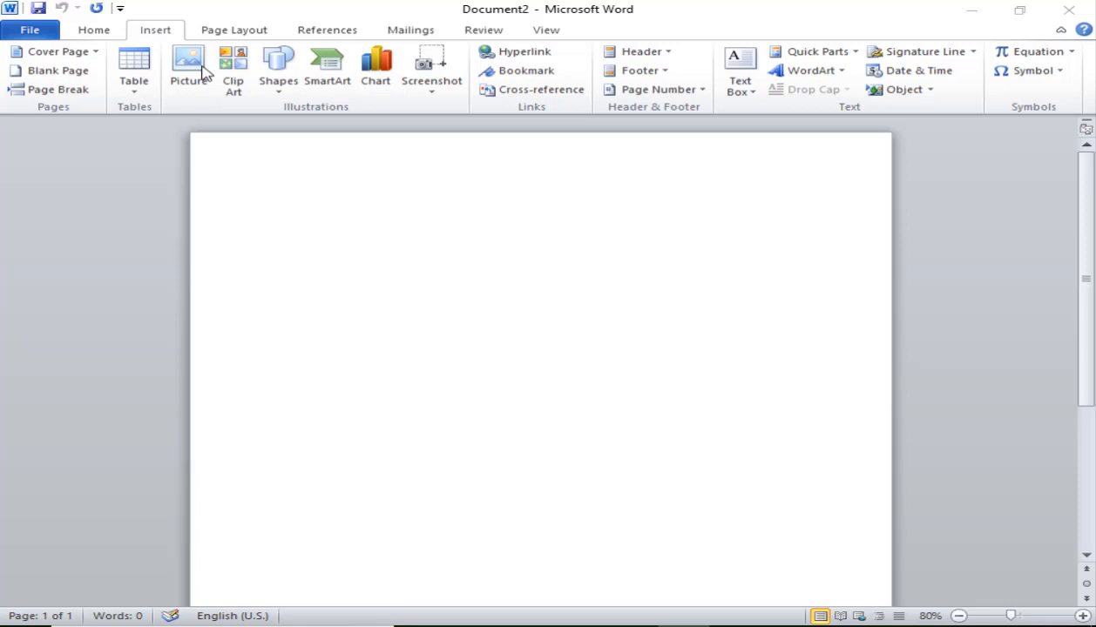
{"action": "left_click", "coordinate": [202, 73]}
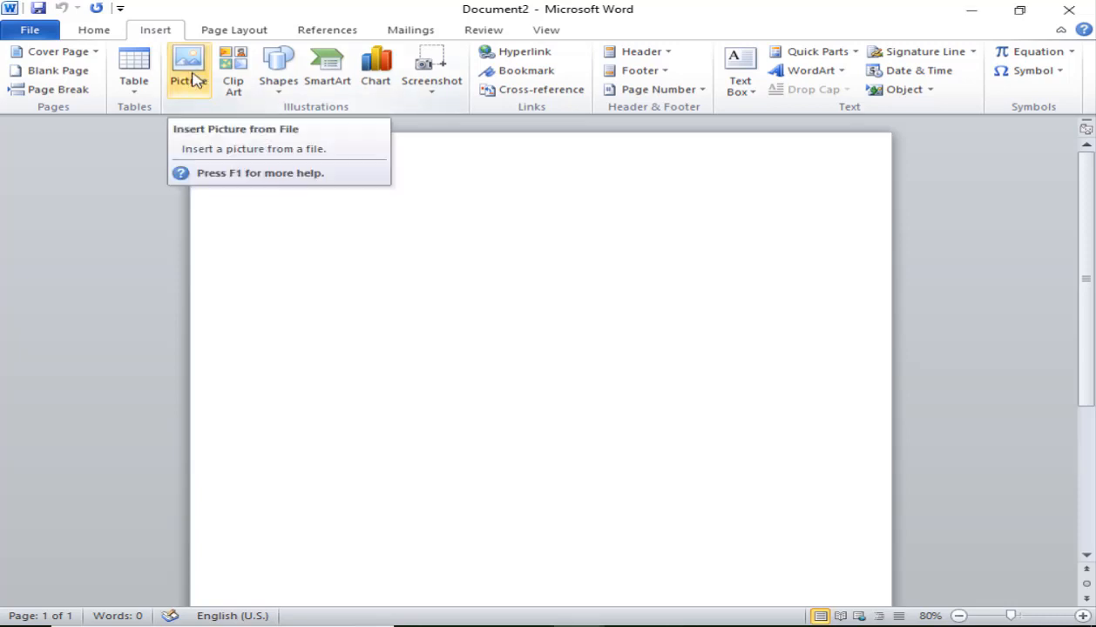
{"action": "left_click", "coordinate": [202, 73]}
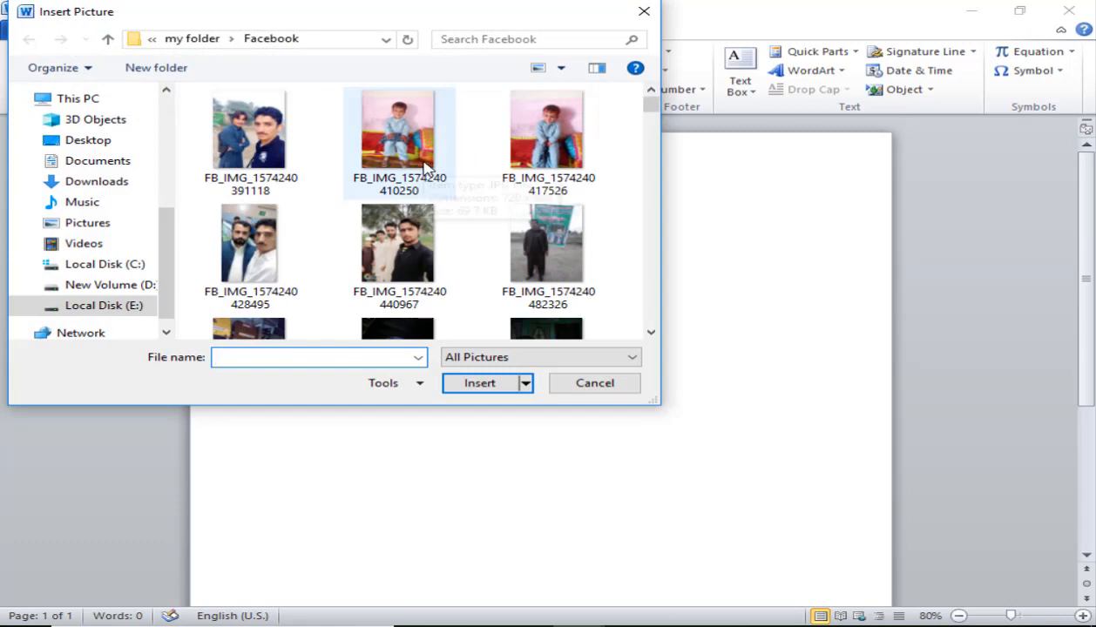
{"action": "left_click", "coordinate": [418, 158]}
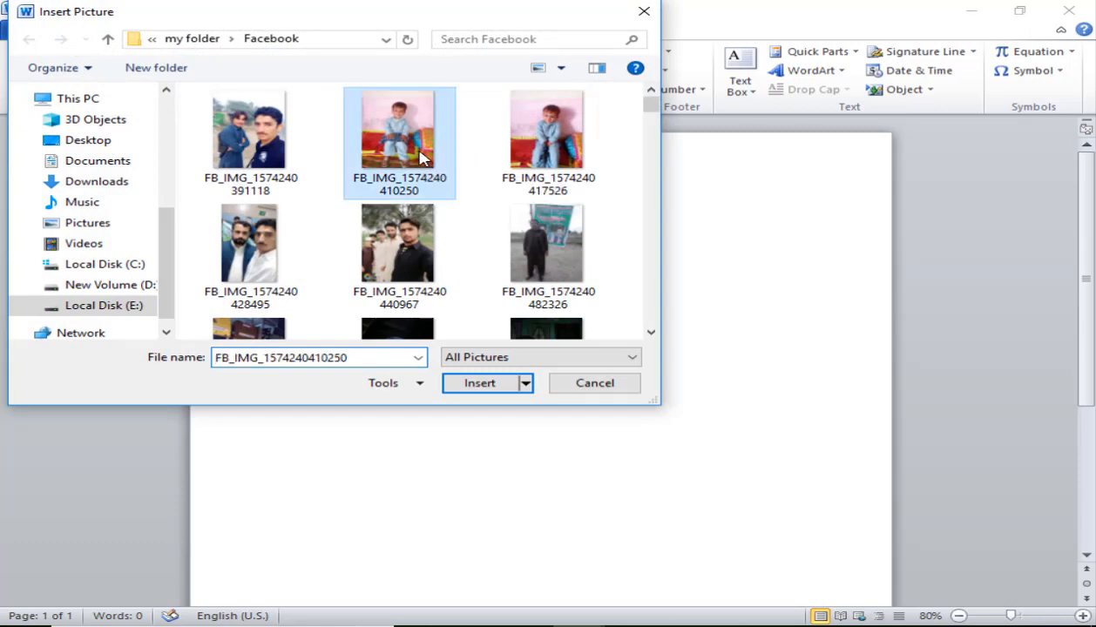
{"action": "left_click", "coordinate": [480, 384]}
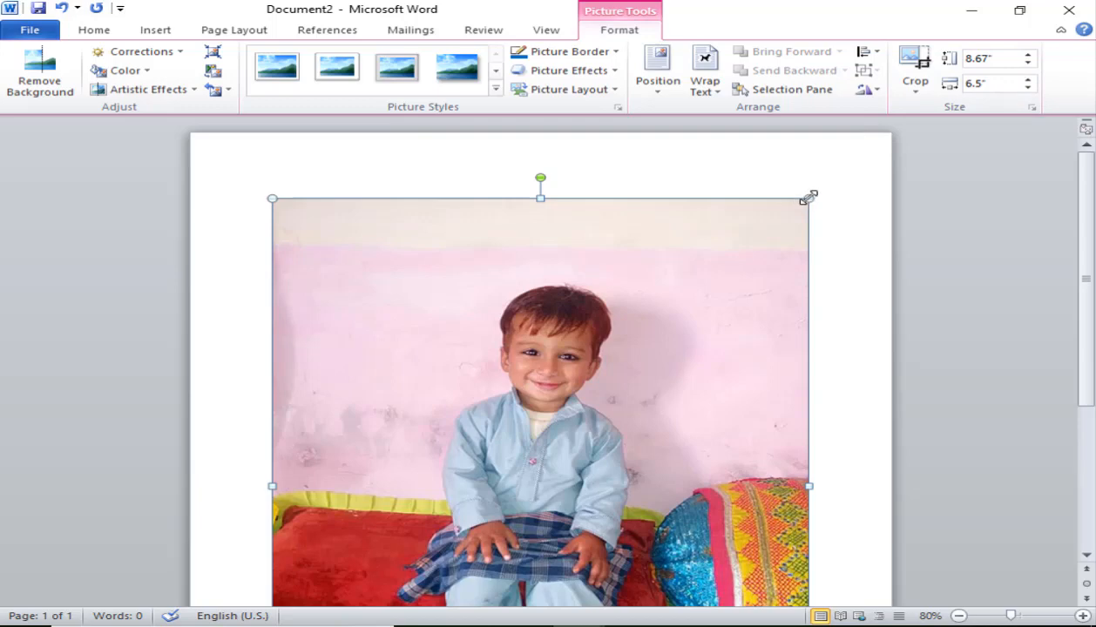
{"action": "left_click_drag", "start_coordinate": [808, 199], "coordinate": [594, 398]}
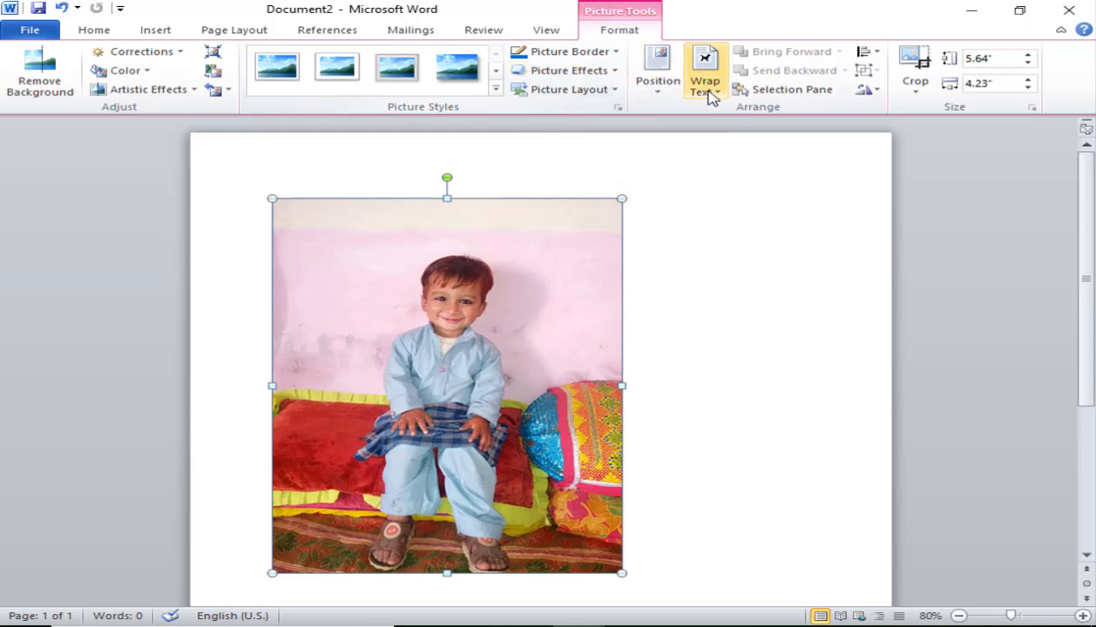
- Remove the picture's background using the automatic selection and keep the changes
{"action": "left_click", "coordinate": [53, 102]}
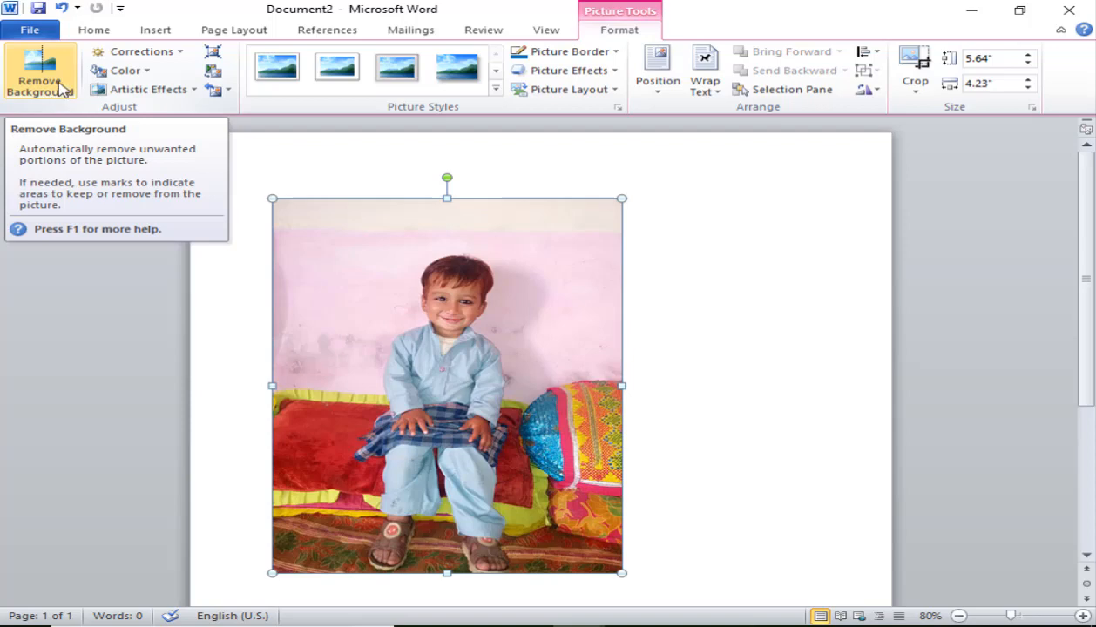
{"action": "left_click", "coordinate": [59, 84]}
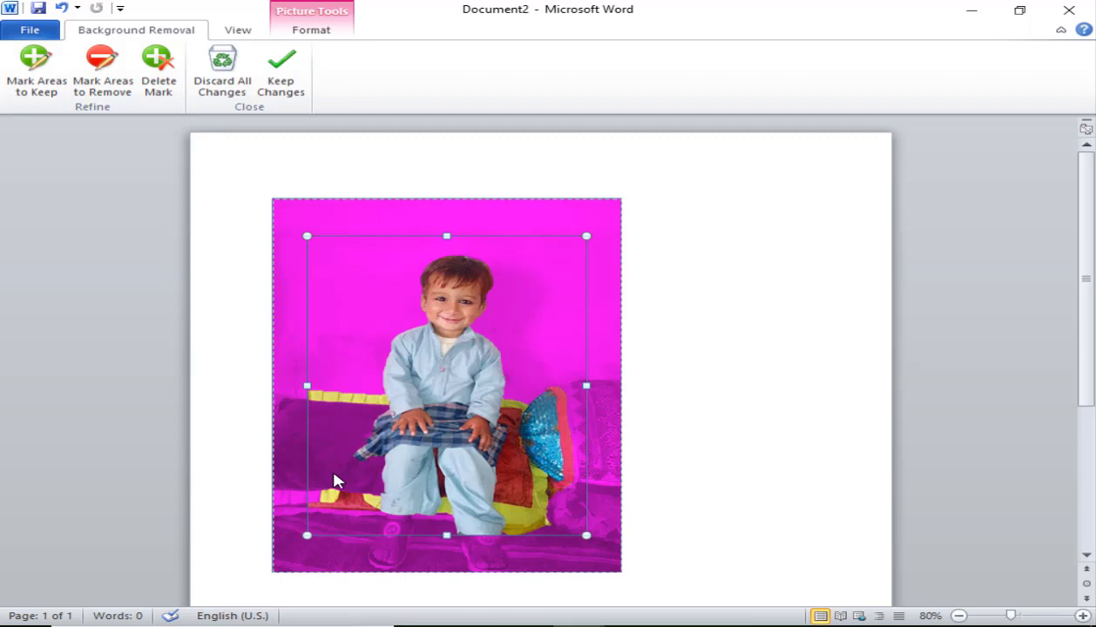
{"action": "left_click", "coordinate": [297, 90]}
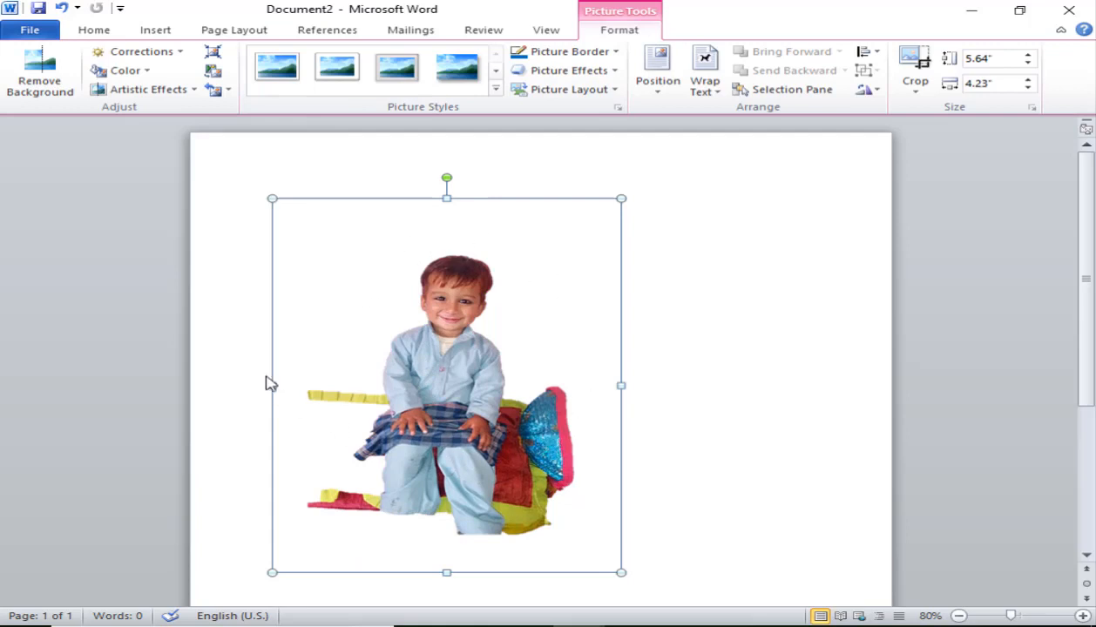
- Reopen background removal, extend the selection area down over the child's shoes, and mark the cushions beside the child for removal
{"action": "left_click", "coordinate": [50, 92]}
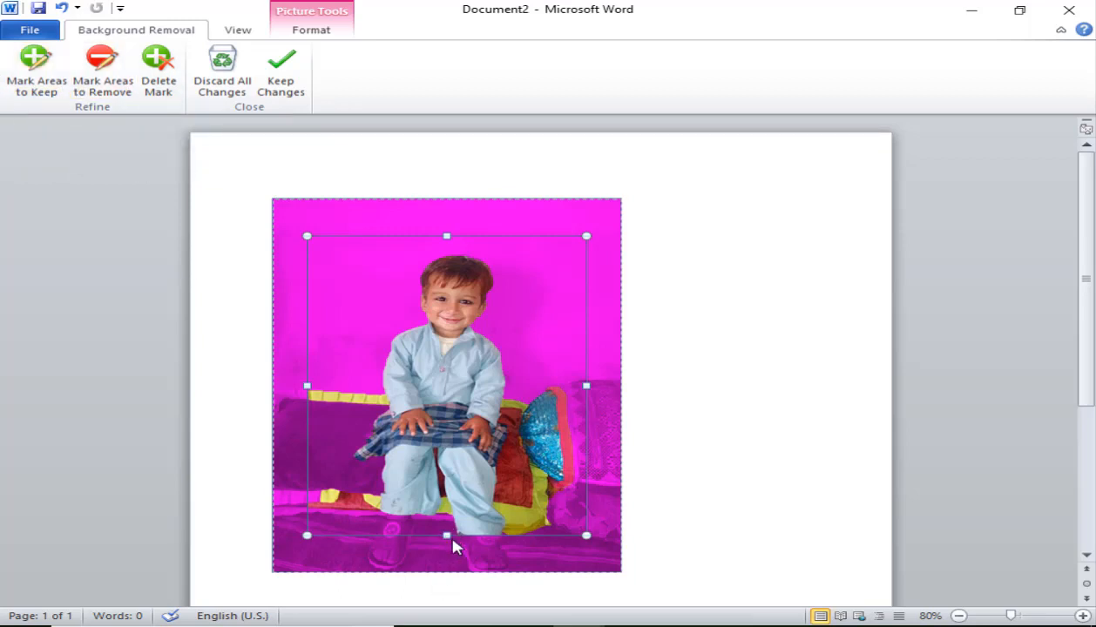
{"action": "left_click_drag", "start_coordinate": [449, 540], "coordinate": [447, 568]}
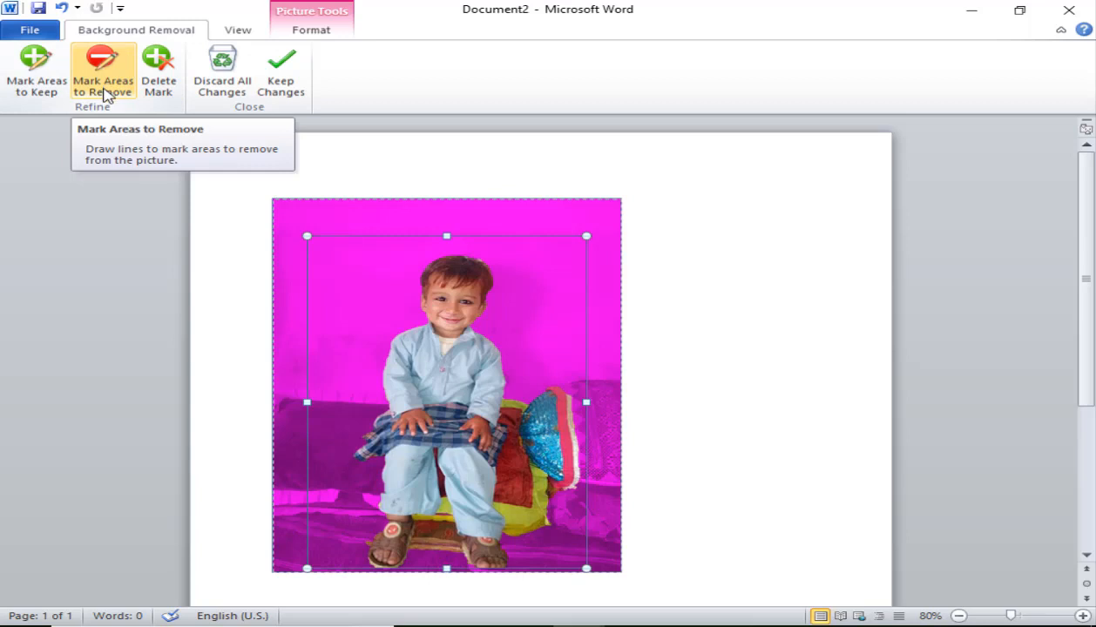
{"action": "left_click", "coordinate": [105, 91]}
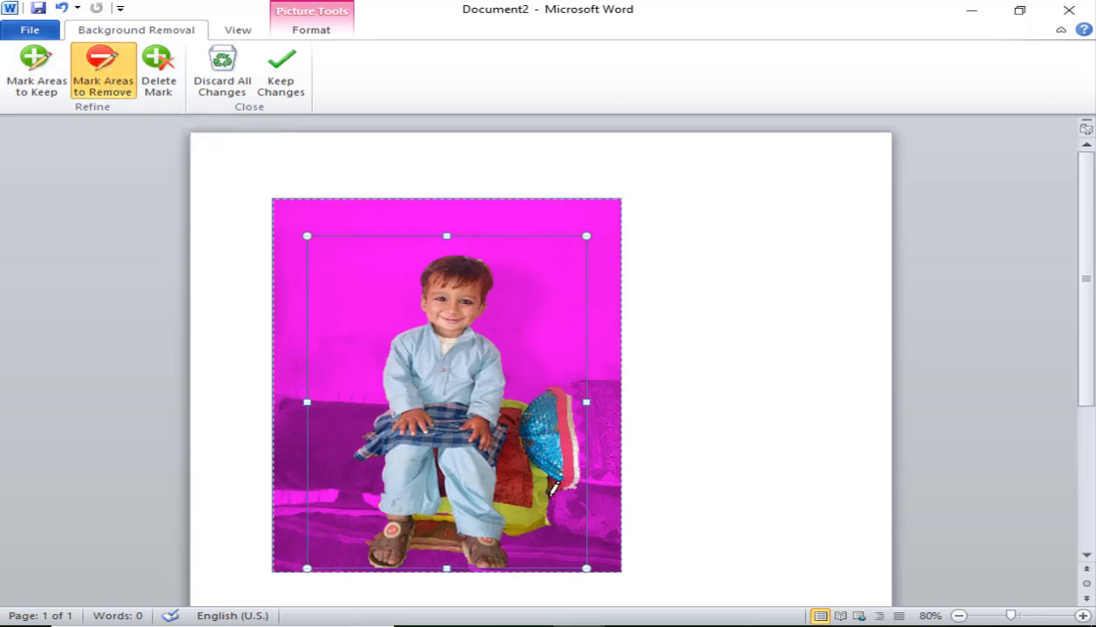
{"action": "left_click", "coordinate": [536, 493]}
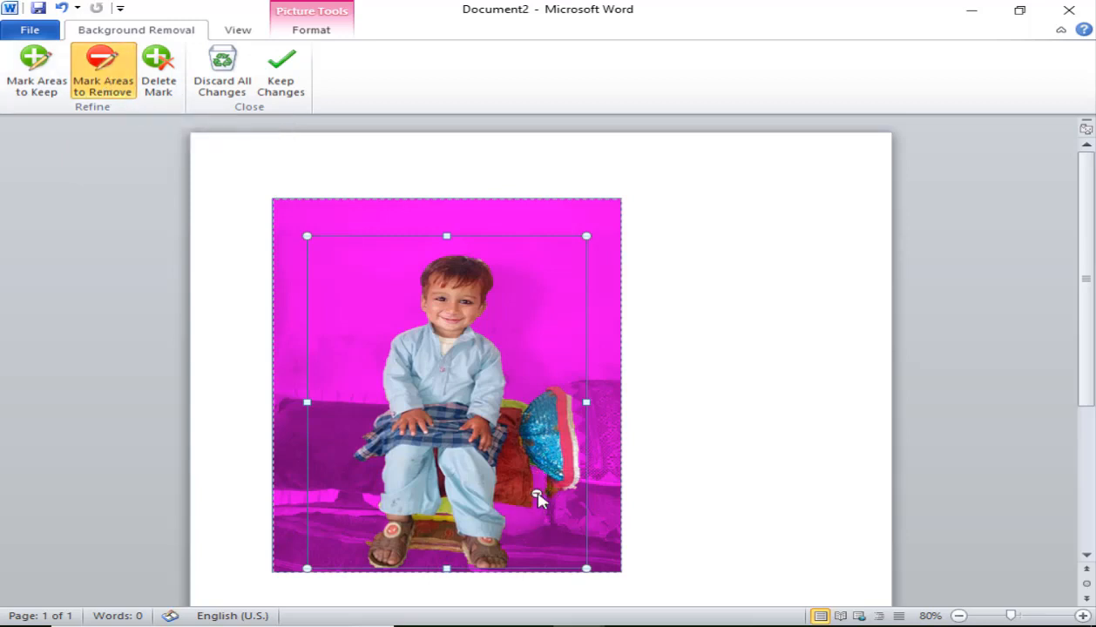
{"action": "left_click", "coordinate": [539, 443]}
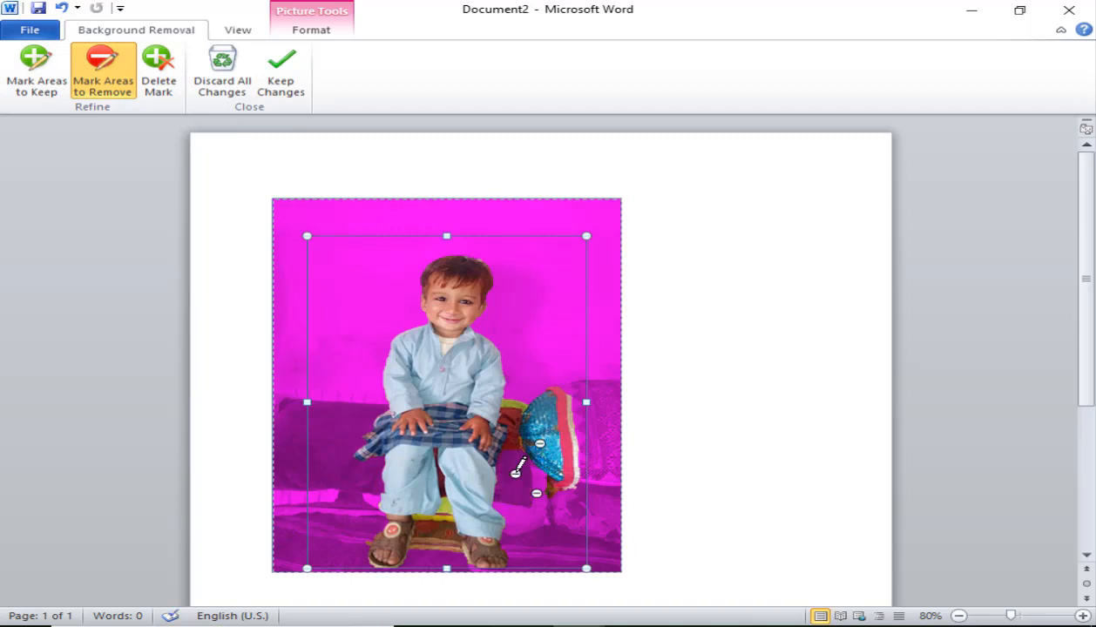
{"action": "left_click", "coordinate": [520, 424]}
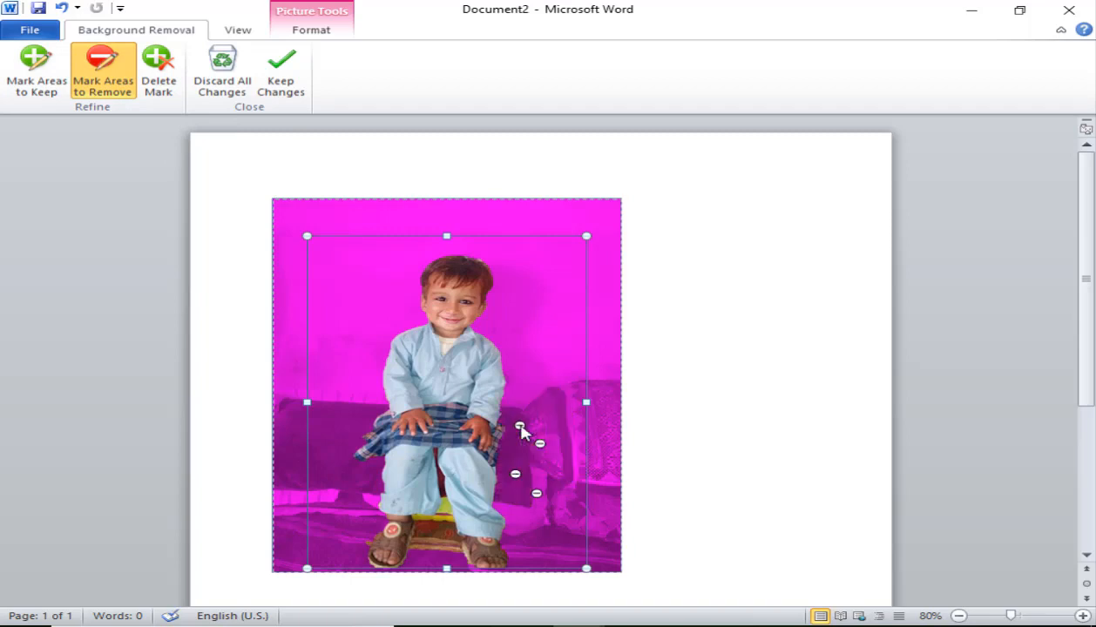
- Try extra removal marks on the rug and the blue cushion, undo both, and keep the background removal
{"action": "left_click", "coordinate": [448, 537]}
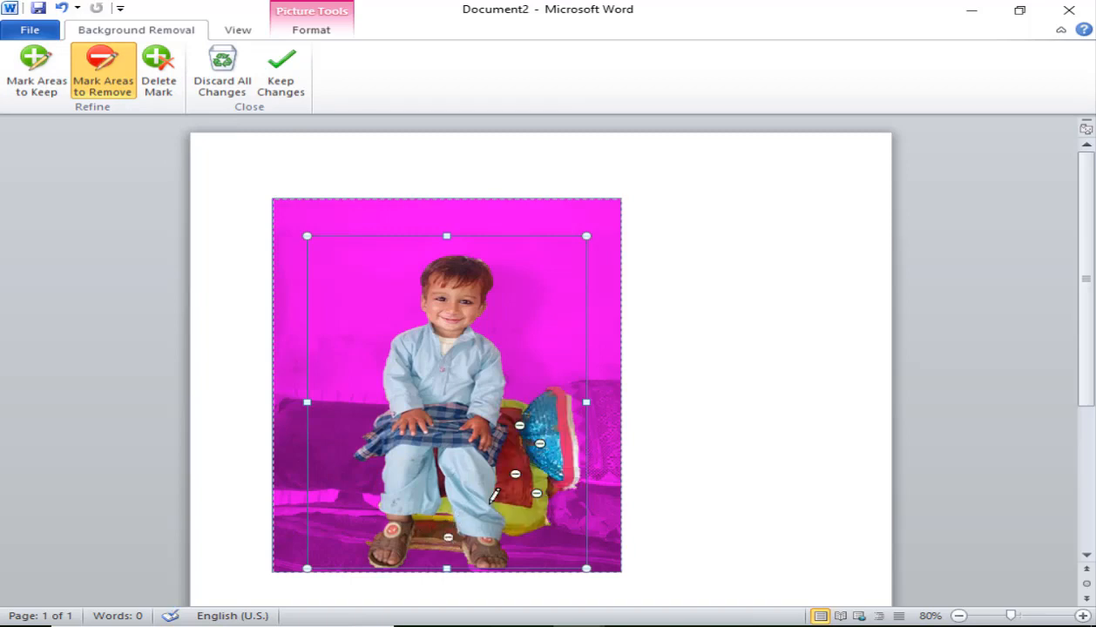
{"action": "left_click", "coordinate": [535, 460]}
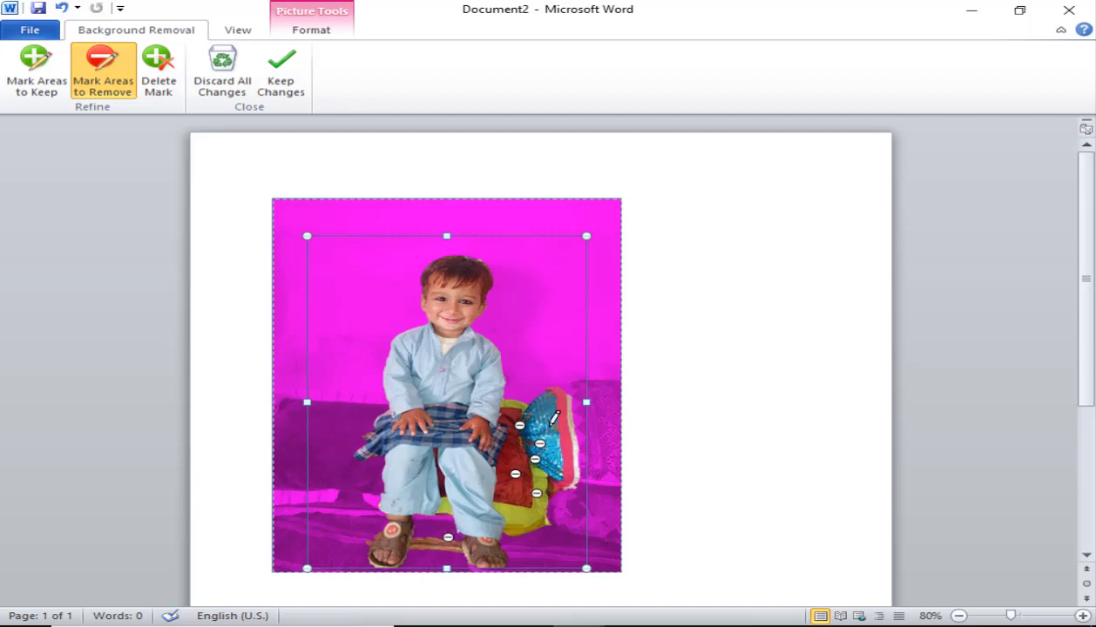
{"action": "key", "text": "ctrl+z"}
{"action": "key", "text": "ctrl+z"}
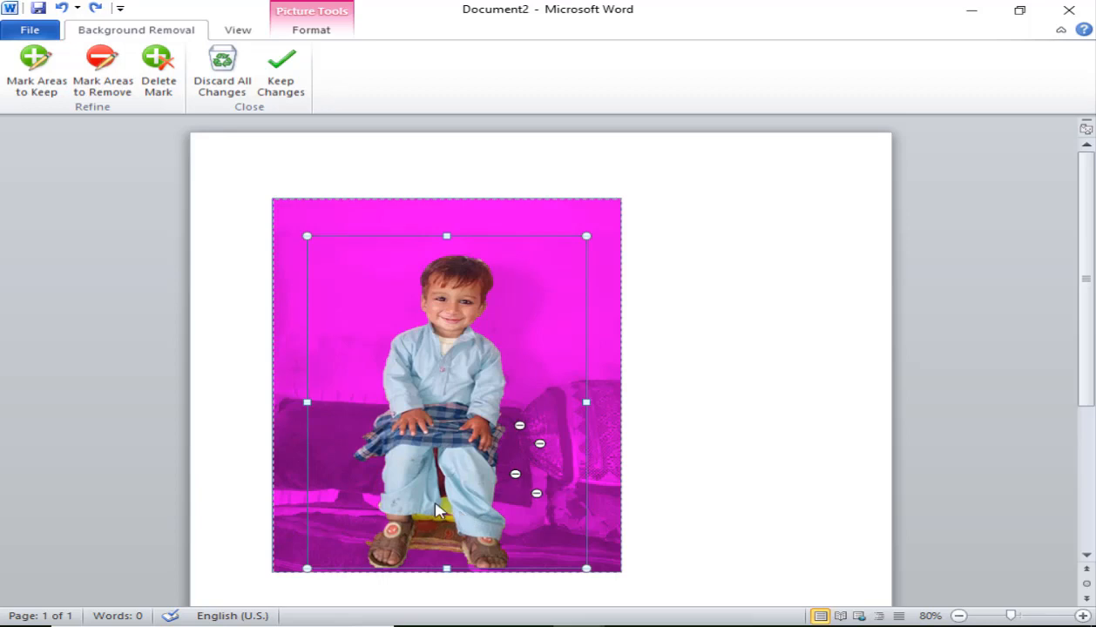
{"action": "left_click", "coordinate": [282, 84]}
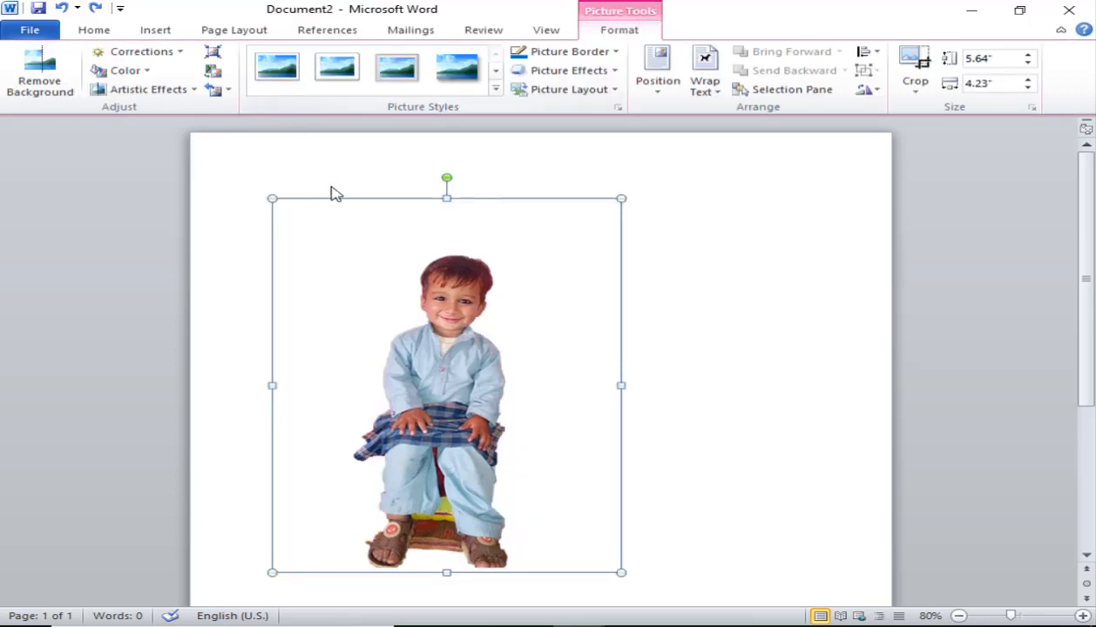
- Mark the rug between the shoes, the yellow patch between the legs and the blue cushion for removal, and keep the changes
{"action": "left_click", "coordinate": [31, 85]}
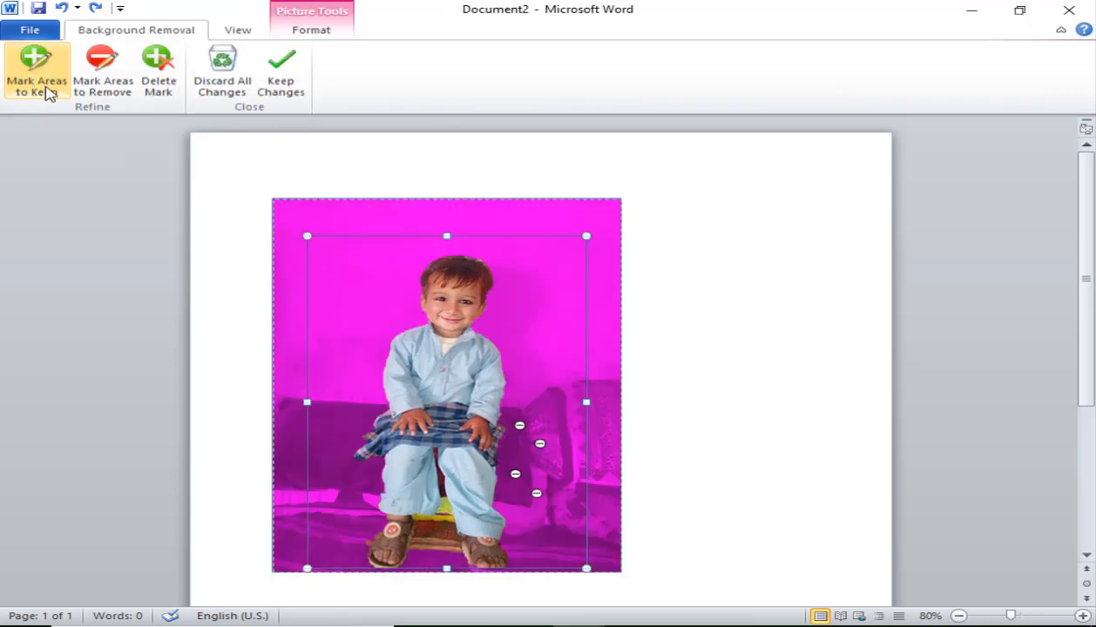
{"action": "left_click", "coordinate": [122, 81]}
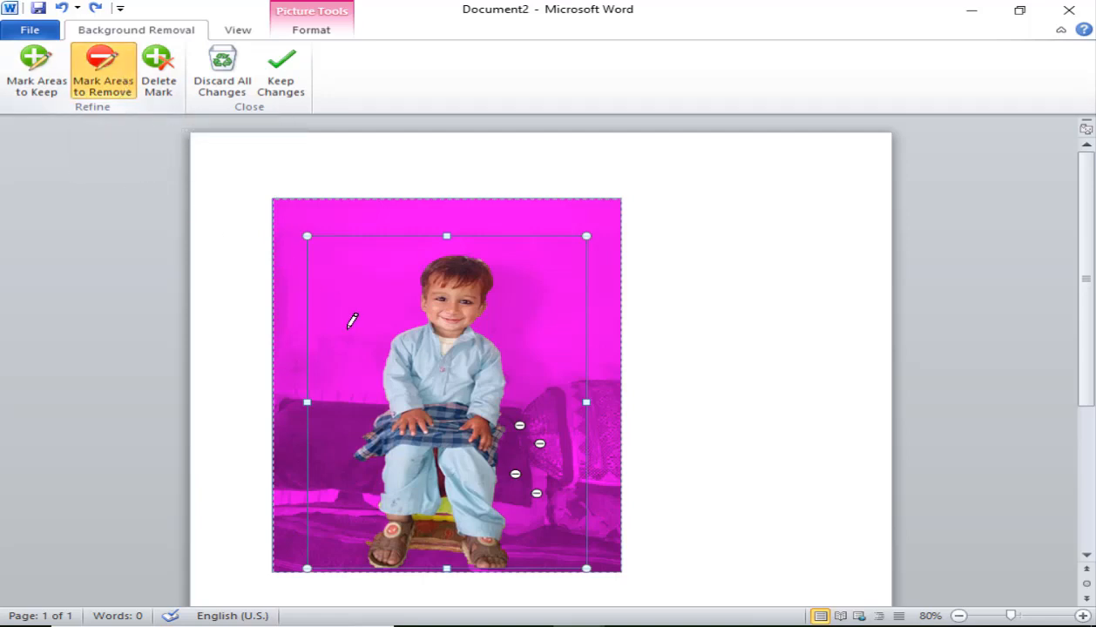
{"action": "left_click_drag", "start_coordinate": [442, 538], "coordinate": [429, 552]}
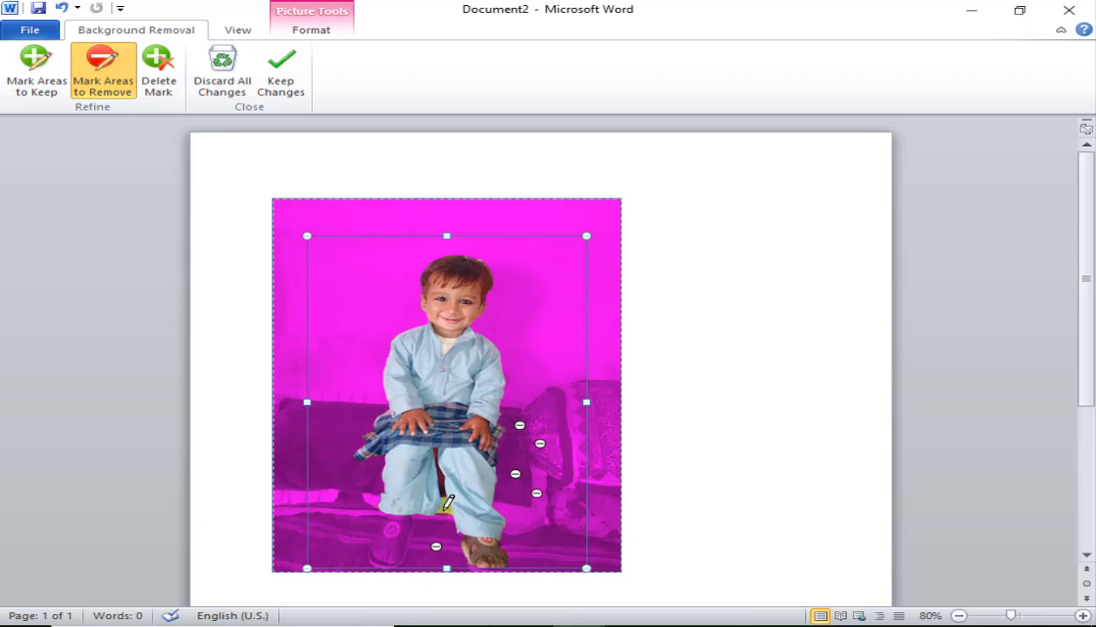
{"action": "left_click_drag", "start_coordinate": [446, 507], "coordinate": [445, 514]}
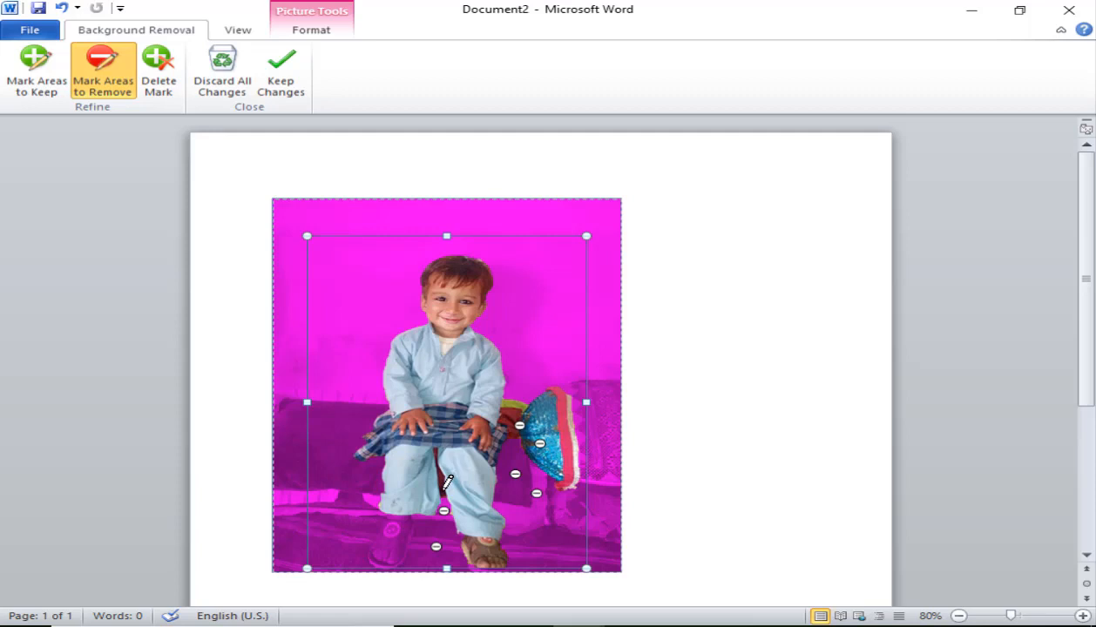
{"action": "mouse_move", "coordinate": [558, 427]}
{"action": "left_mouse_down"}
{"action": "mouse_move", "coordinate": [551, 414]}
{"action": "mouse_move", "coordinate": [521, 452]}
{"action": "left_mouse_up"}
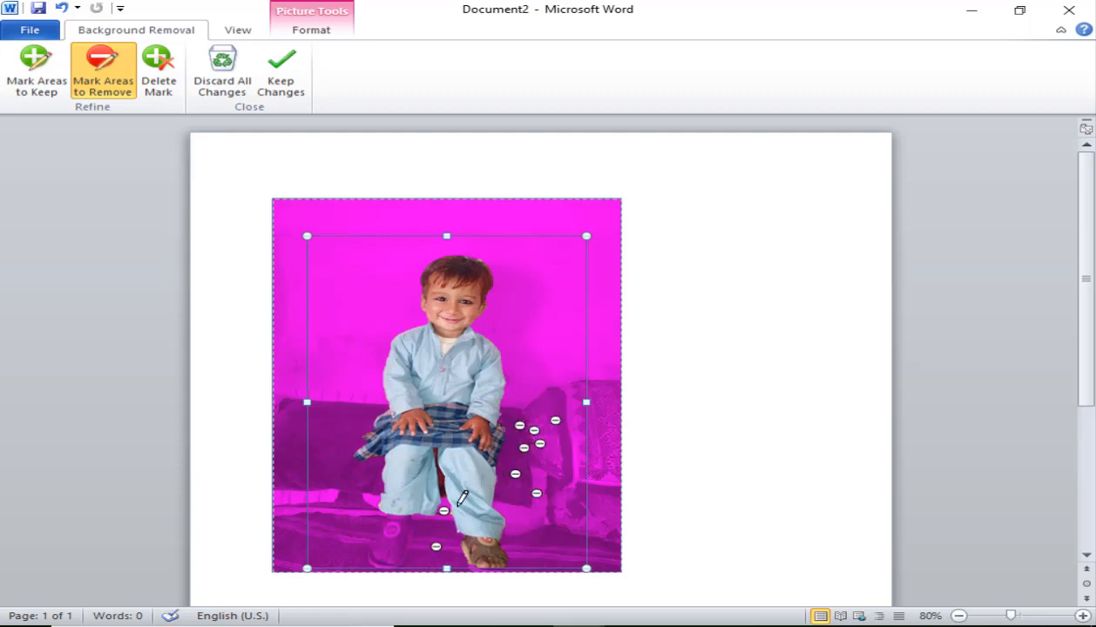
{"action": "left_click", "coordinate": [279, 77]}
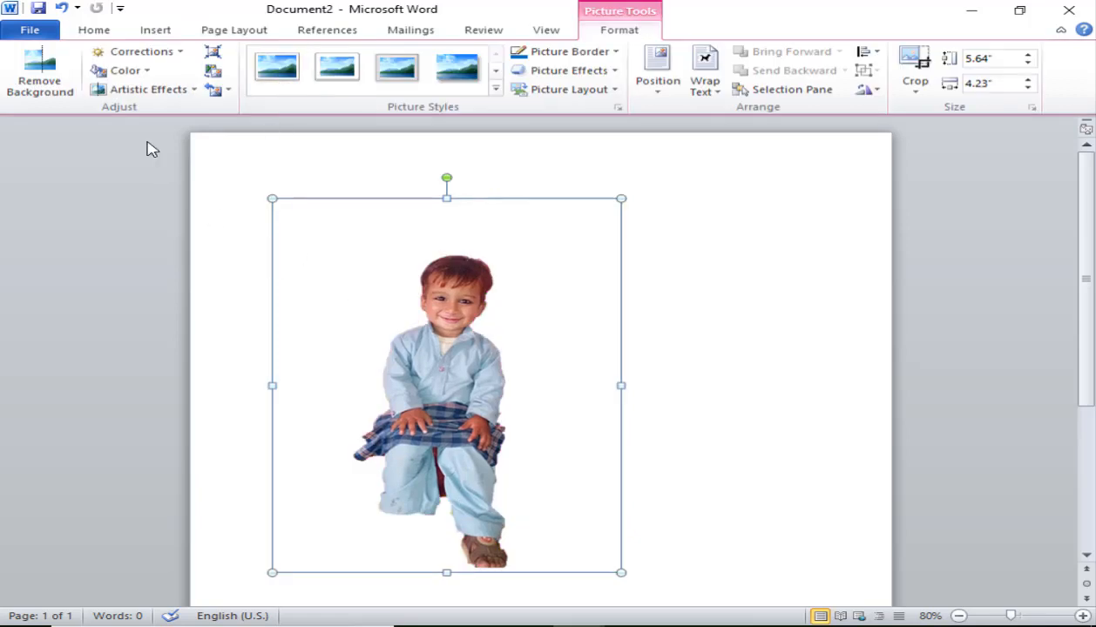
- Discard all background removal changes on the picture
{"action": "left_click", "coordinate": [29, 79]}
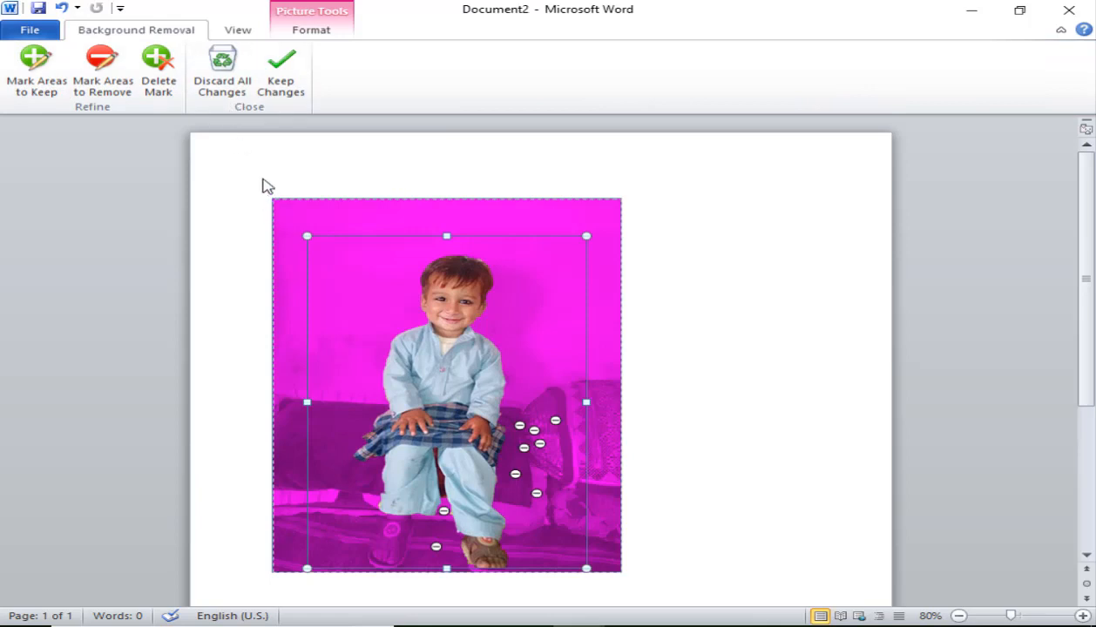
{"action": "left_click", "coordinate": [224, 95]}
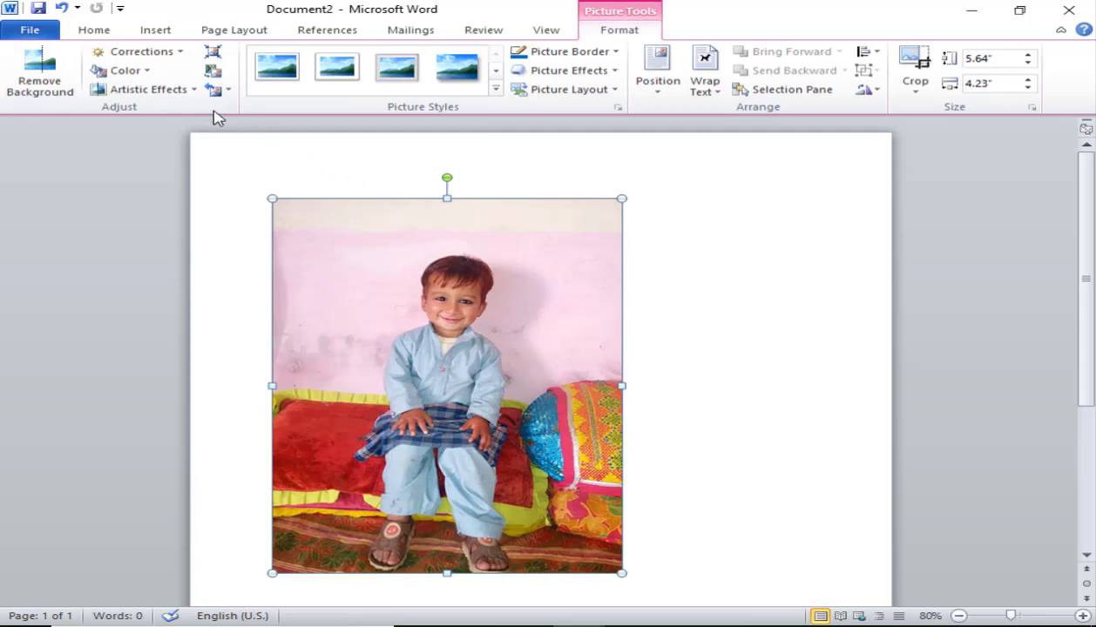
- Try a brighter preset from the Brightness and Contrast corrections on the picture and undo it
{"action": "left_click", "coordinate": [180, 55]}
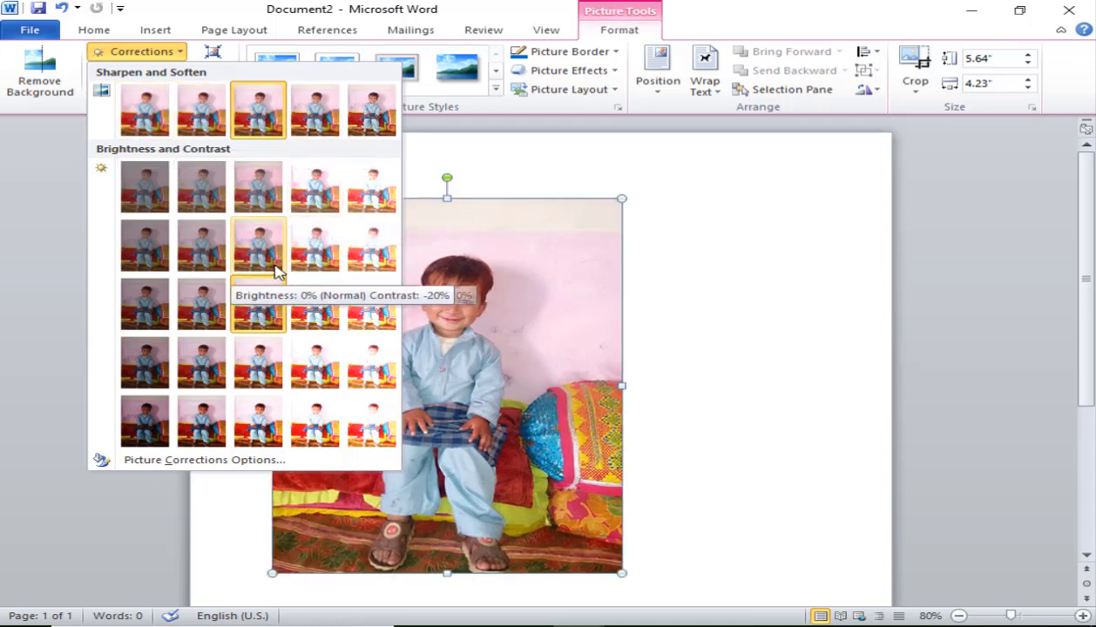
{"action": "left_click", "coordinate": [319, 306]}
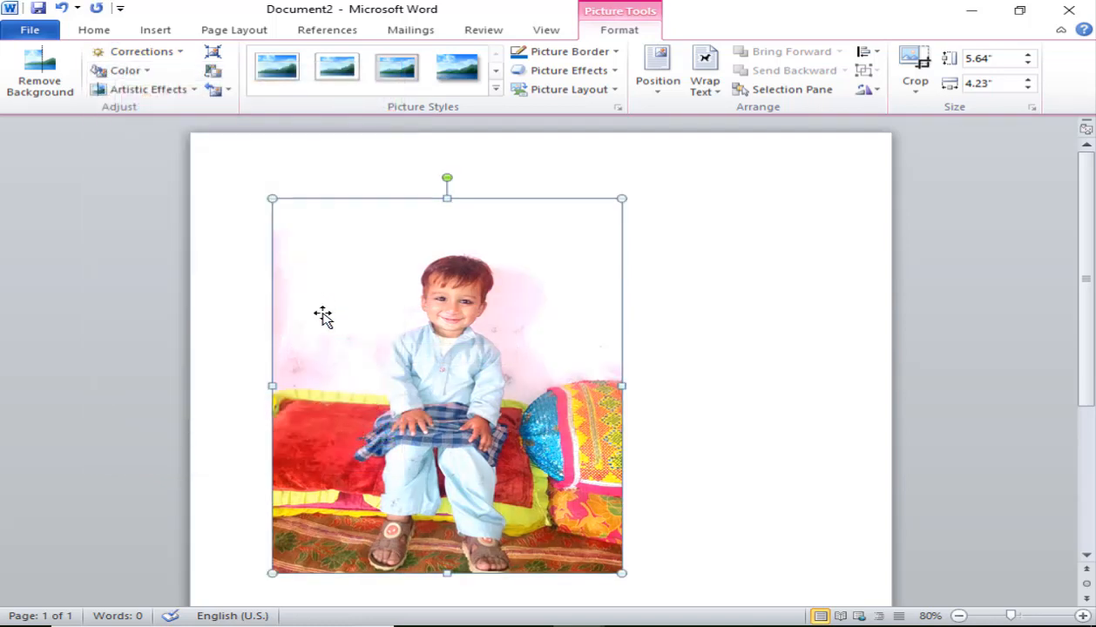
{"action": "key", "text": "ctrl+z"}
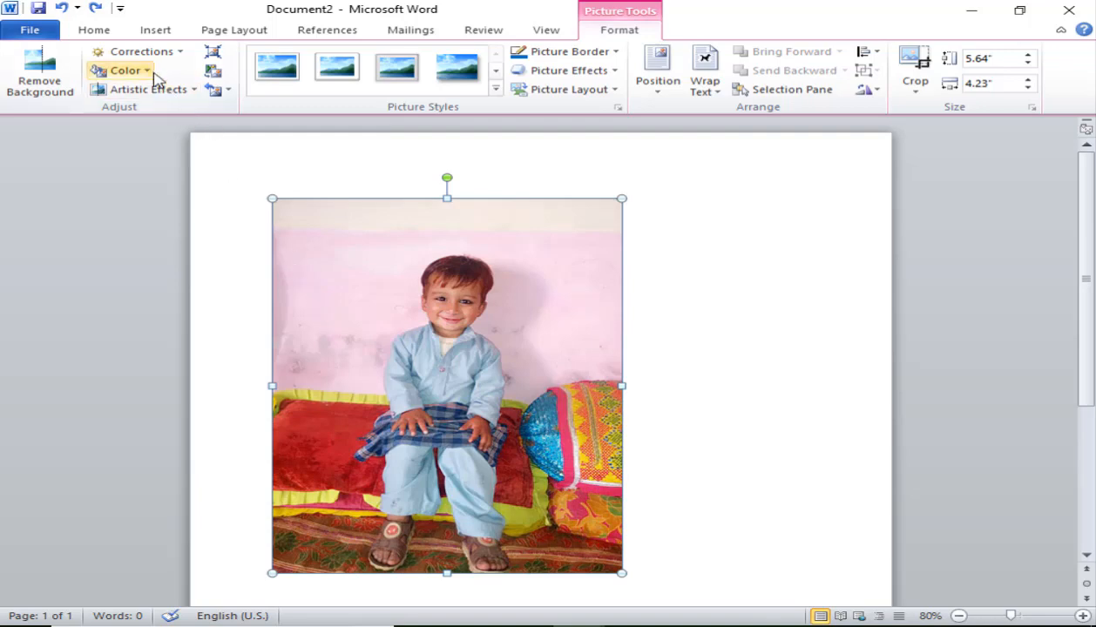
{"action": "left_click", "coordinate": [157, 78]}
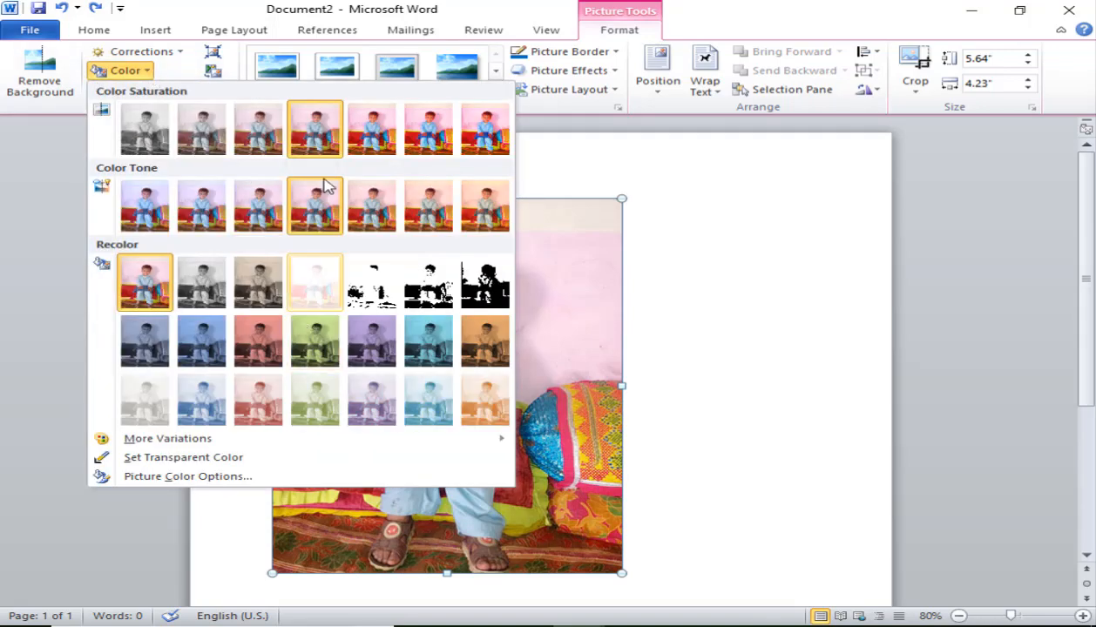
{"action": "left_click", "coordinate": [559, 248]}
{"action": "left_click_drag", "start_coordinate": [442, 321], "coordinate": [571, 315]}
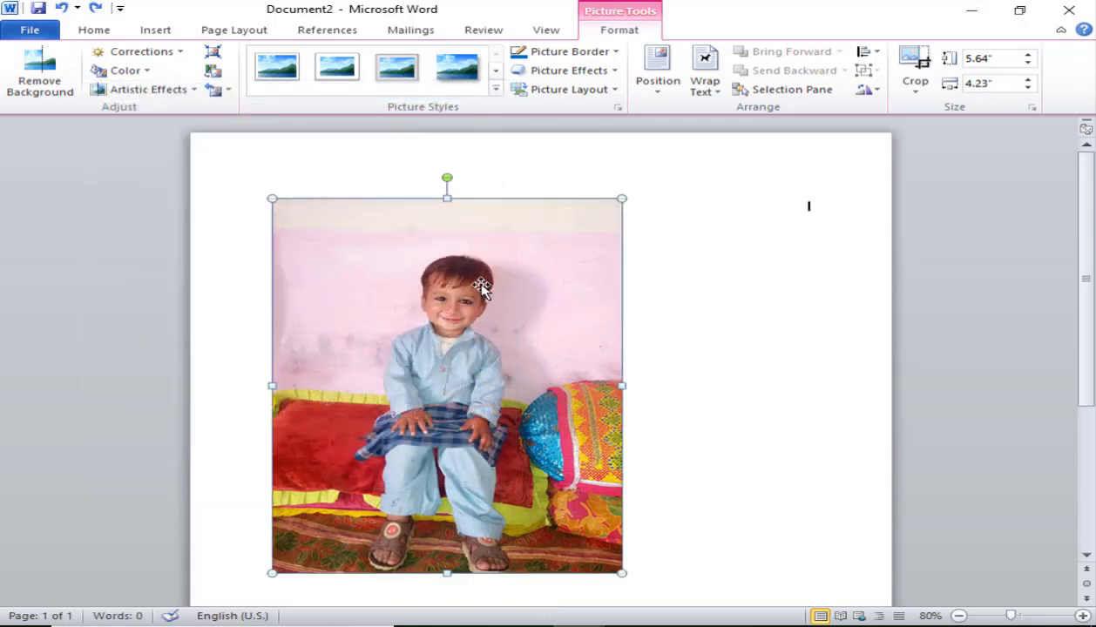
{"action": "left_click_drag", "start_coordinate": [424, 324], "coordinate": [542, 325]}
- Position the picture at the top center of the page with text wrapping
{"action": "left_click", "coordinate": [662, 95]}
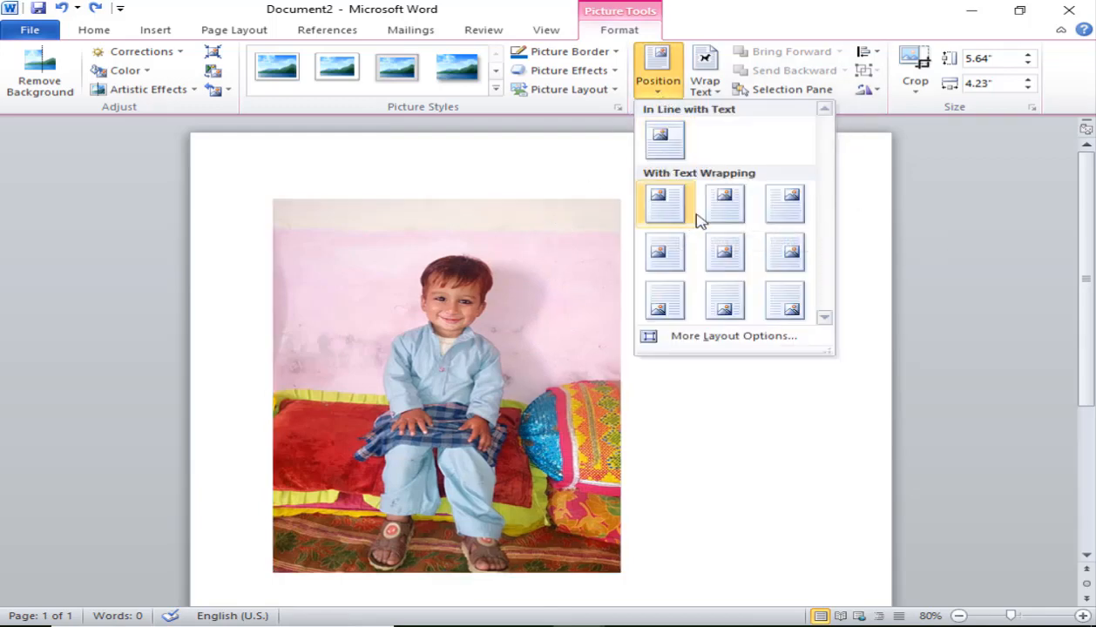
{"action": "left_click", "coordinate": [708, 218]}
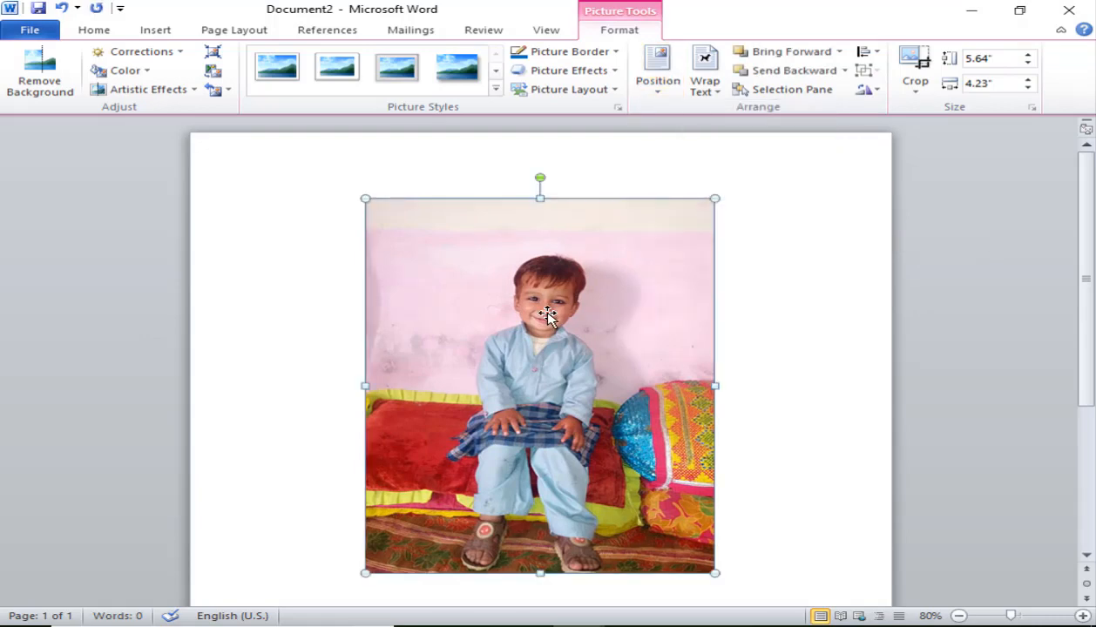
- Move the picture to the page's upper-right corner and shrink it proportionally to about 4.46" high by 3.34" wide
{"action": "left_click_drag", "start_coordinate": [551, 314], "coordinate": [690, 278]}
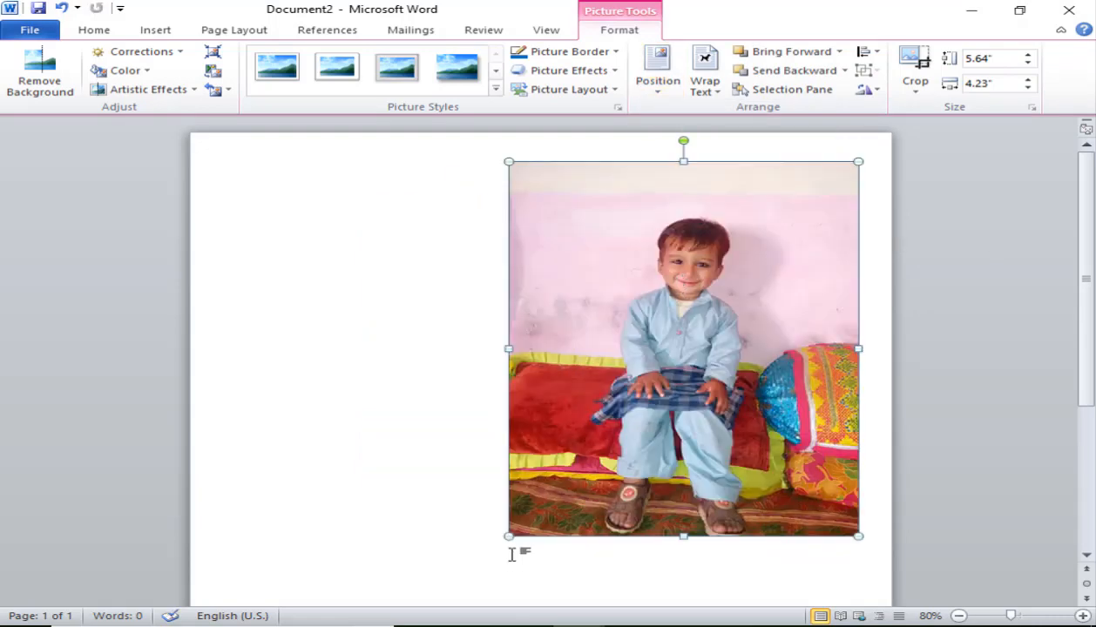
{"action": "left_click_drag", "start_coordinate": [505, 538], "coordinate": [581, 383]}
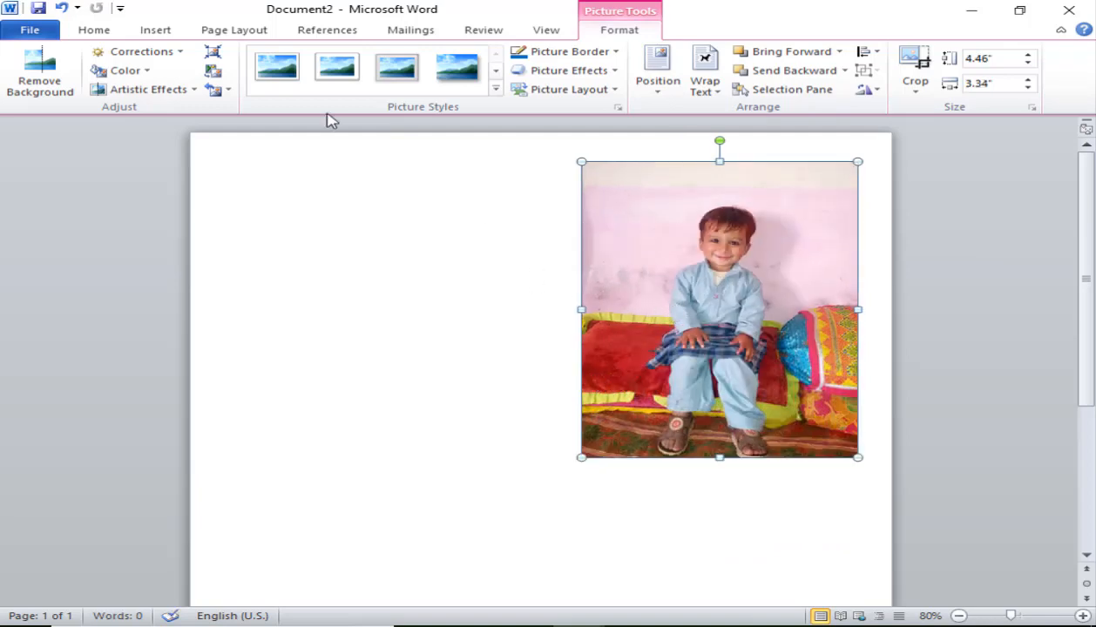
- Position the picture at the top right of the page with text wrapping
{"action": "left_click", "coordinate": [655, 92]}
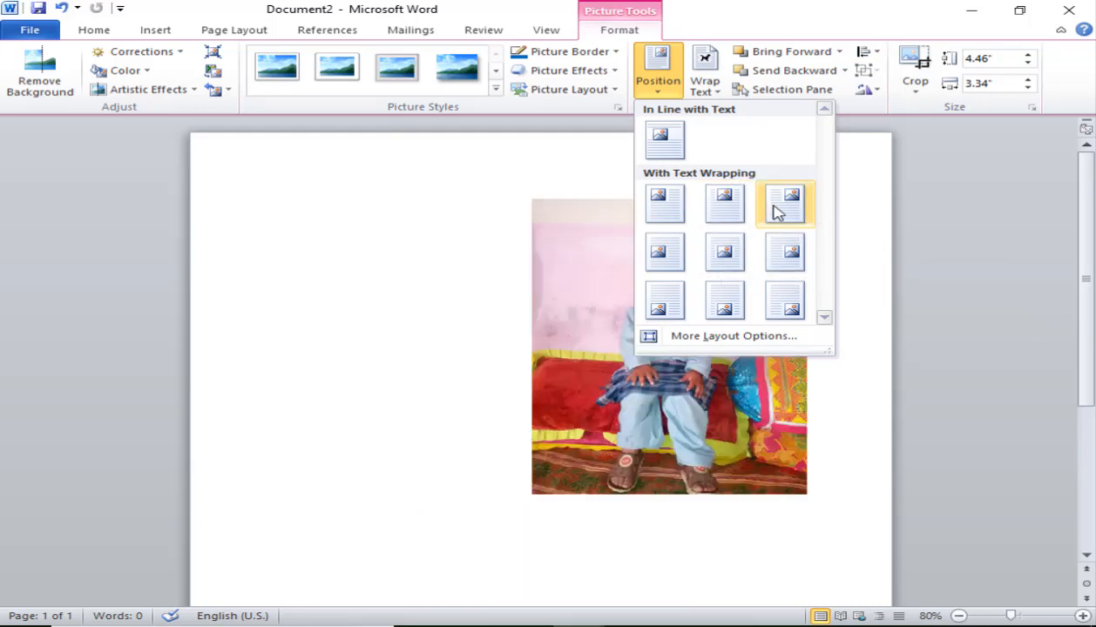
{"action": "left_click", "coordinate": [778, 212]}
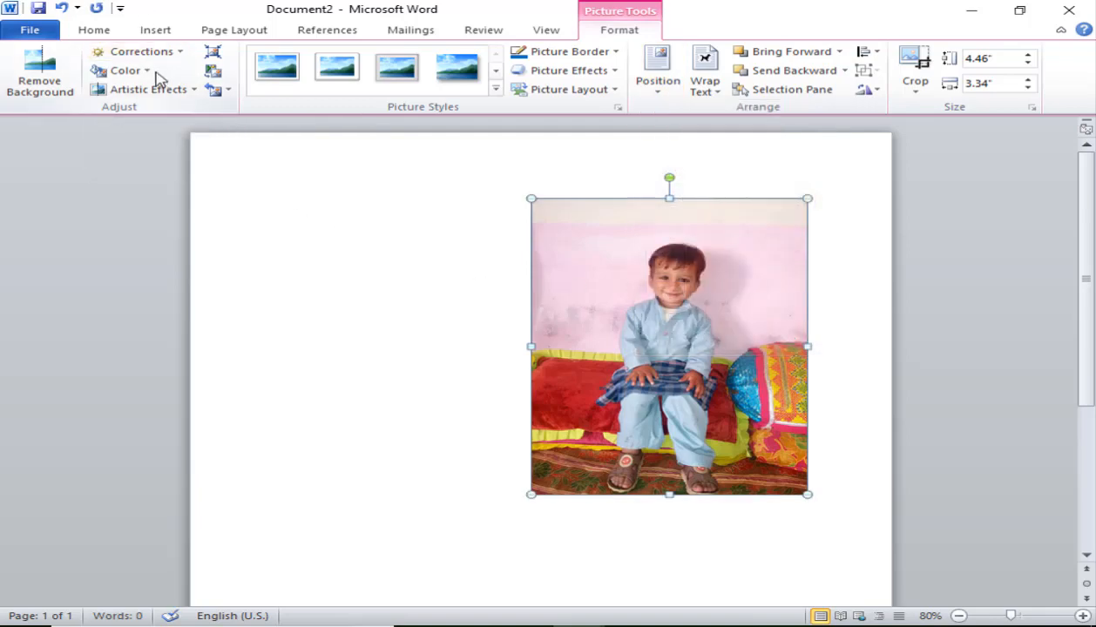
- Preview the recolor variations and artistic effects on the picture, keeping its original colors without any effect
{"action": "left_click", "coordinate": [149, 75]}
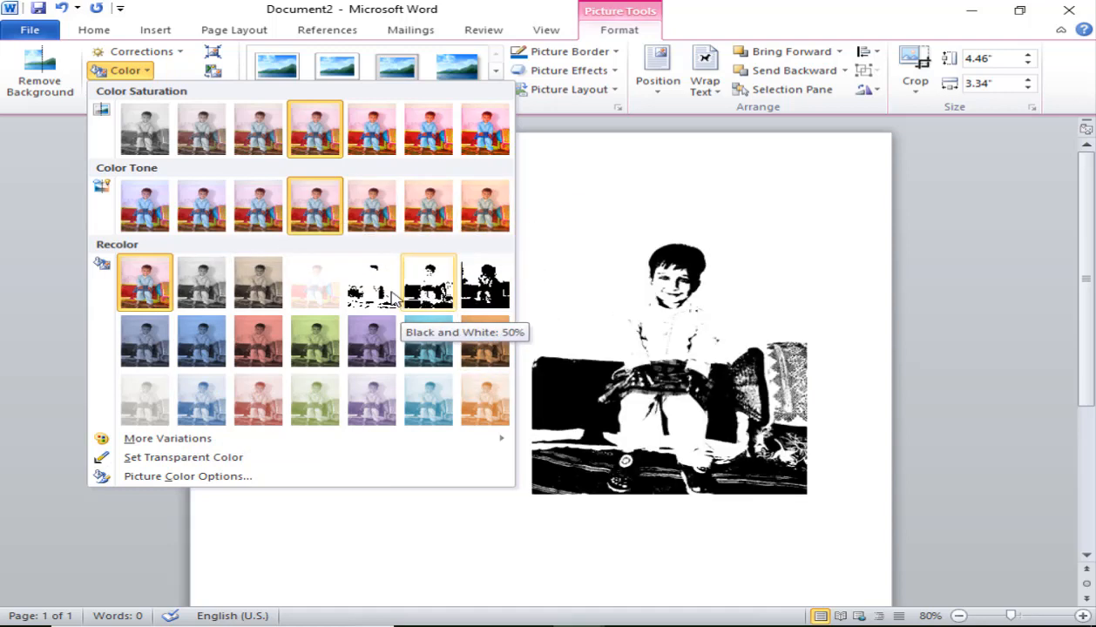
{"action": "left_click", "coordinate": [145, 294]}
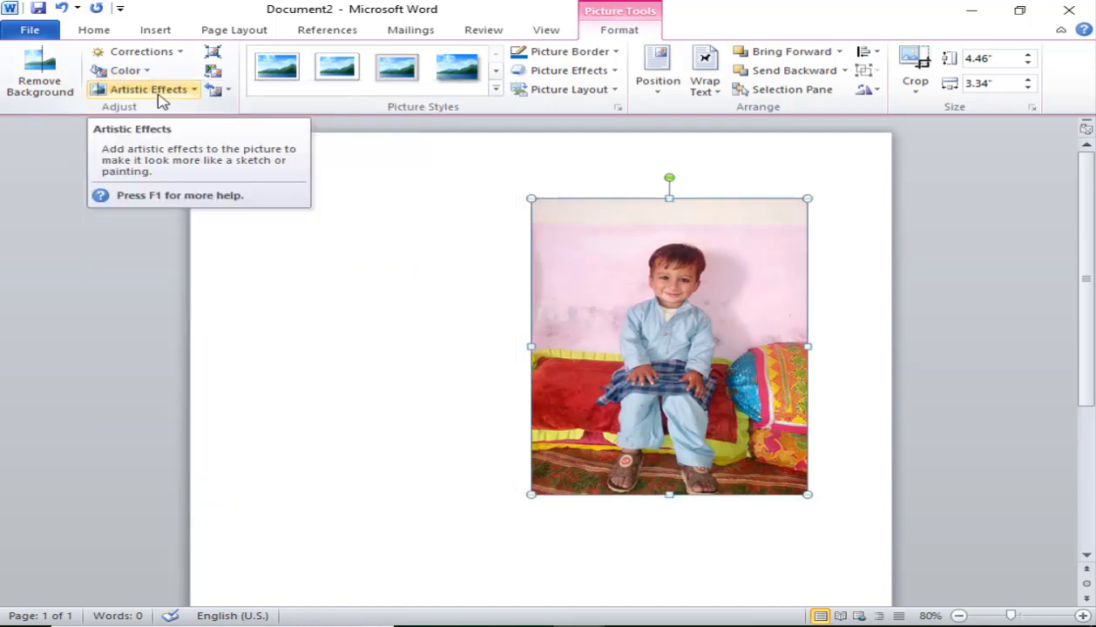
{"action": "left_click", "coordinate": [159, 96]}
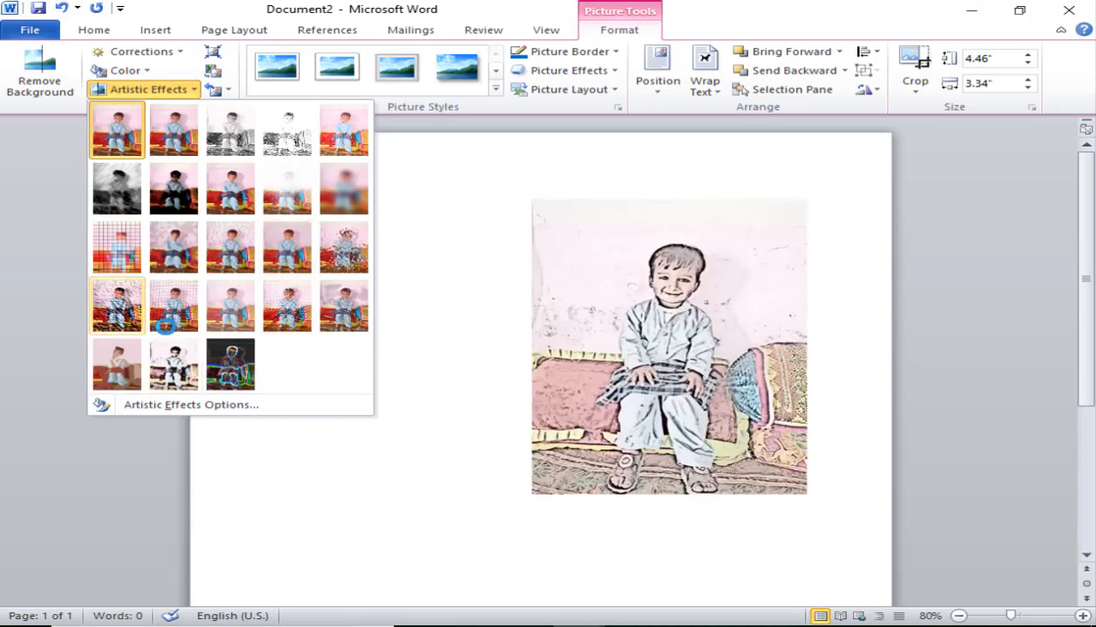
{"action": "left_click", "coordinate": [237, 76]}
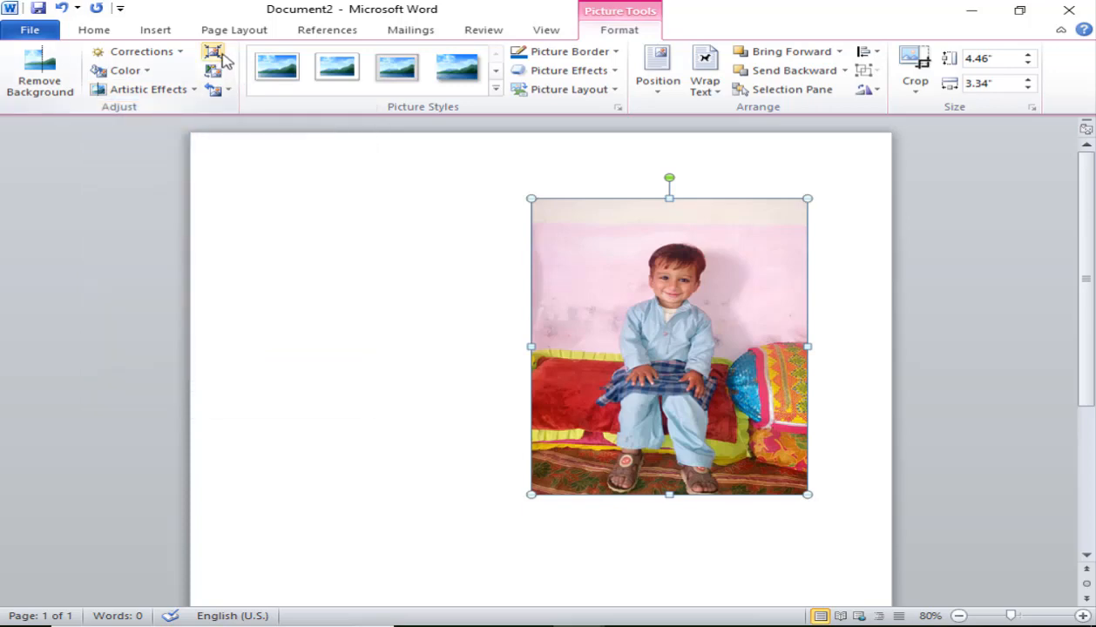
- Compress only this picture to Screen (150 ppi) output, deleting its cropped areas
{"action": "left_click", "coordinate": [217, 56]}
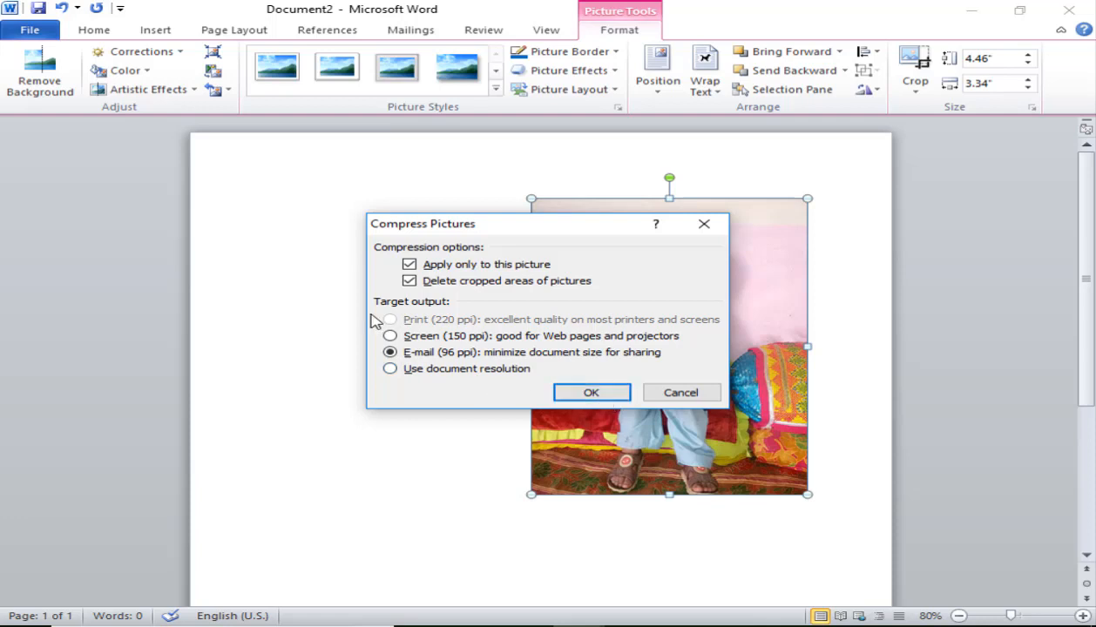
{"action": "left_click", "coordinate": [392, 336]}
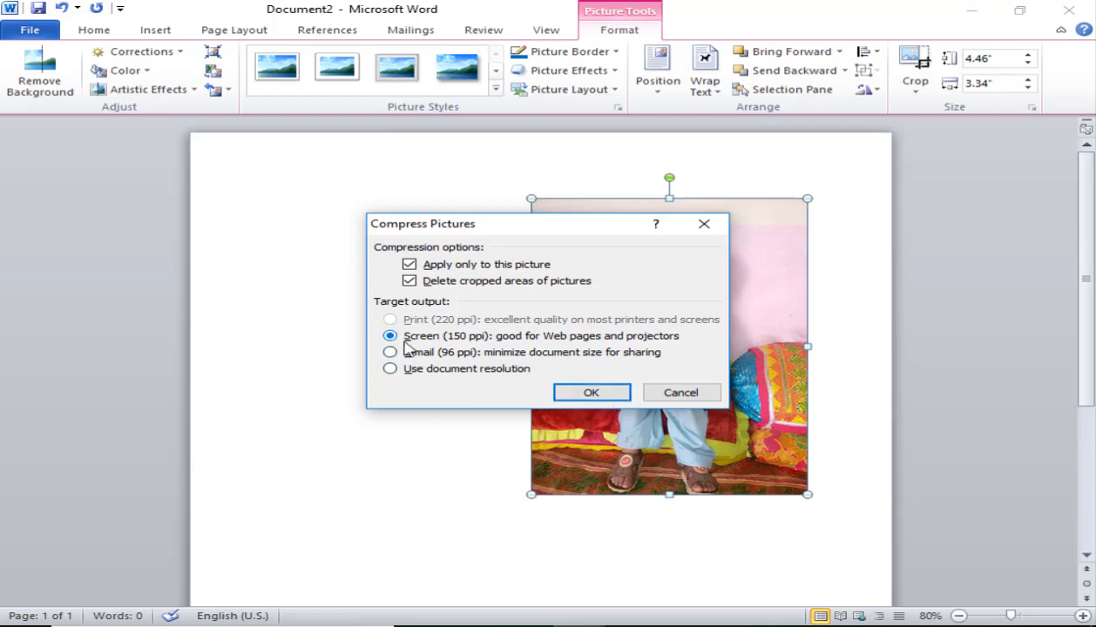
{"action": "left_click", "coordinate": [597, 397]}
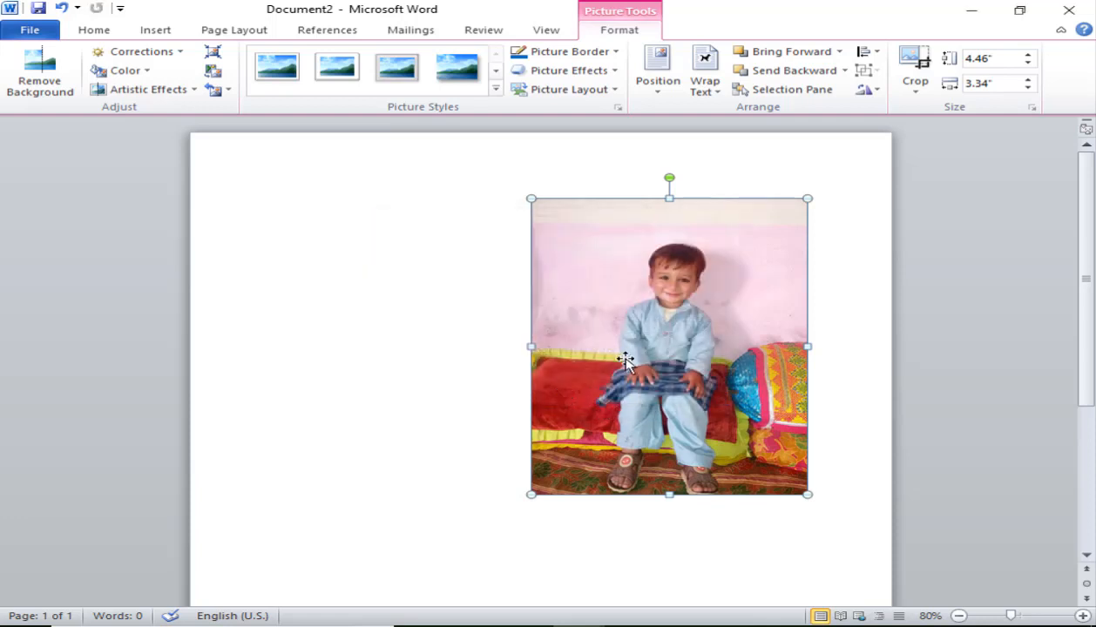
- Move the picture slightly up and left and apply the slanted, rounded-corner perspective picture style with a bevel
{"action": "mouse_move", "coordinate": [624, 358]}
{"action": "left_mouse_down"}
{"action": "mouse_move", "coordinate": [558, 350]}
{"action": "mouse_move", "coordinate": [634, 359]}
{"action": "left_mouse_up"}
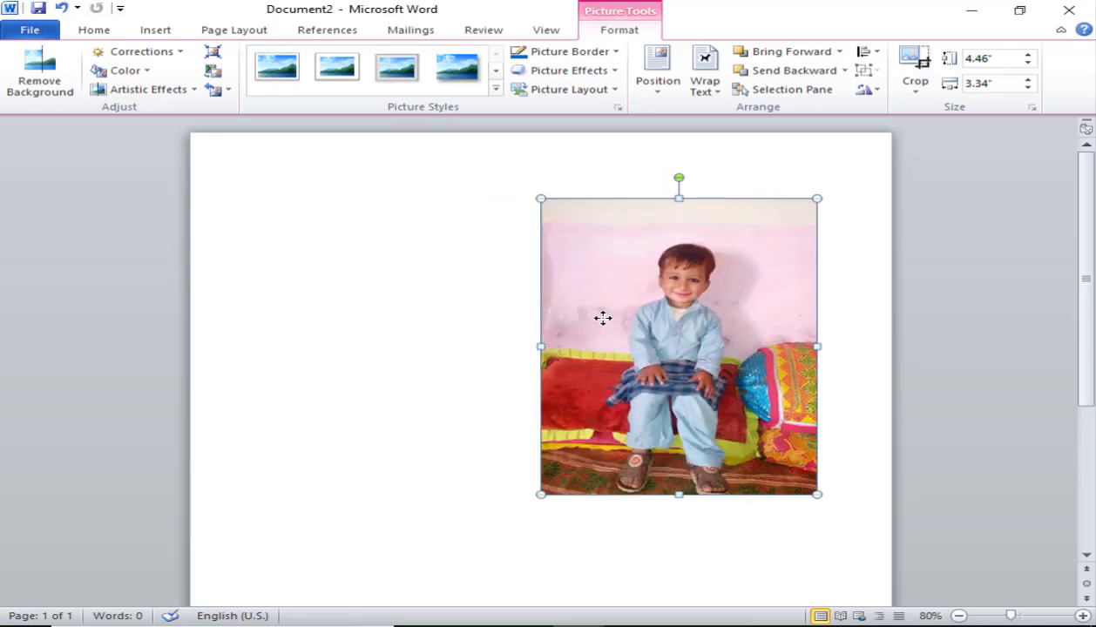
{"action": "left_click_drag", "start_coordinate": [603, 318], "coordinate": [560, 293]}
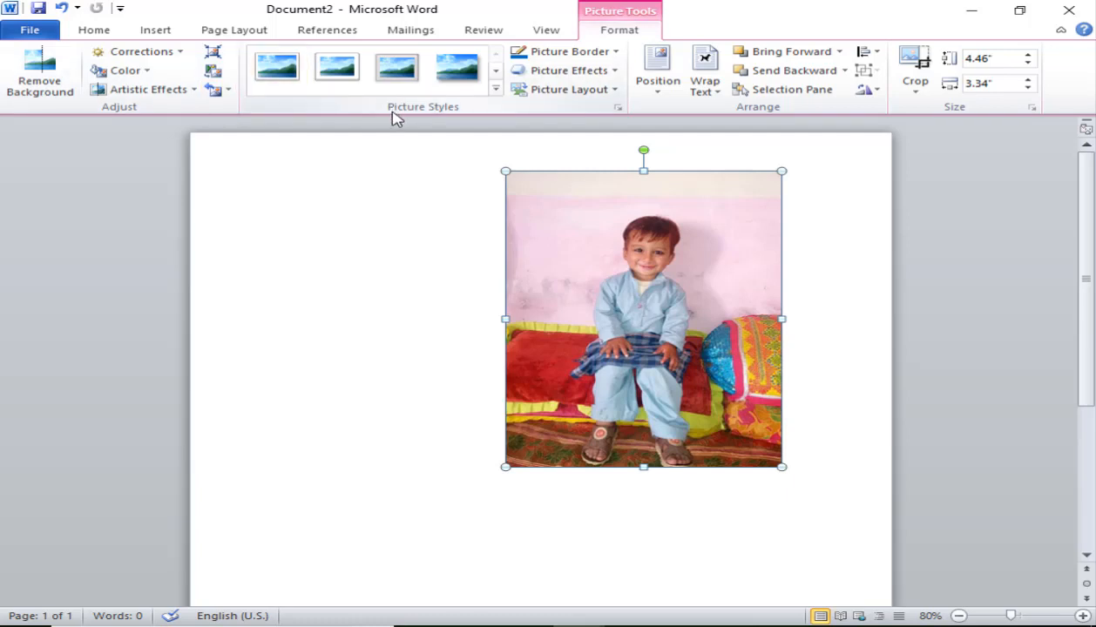
{"action": "left_click", "coordinate": [496, 88]}
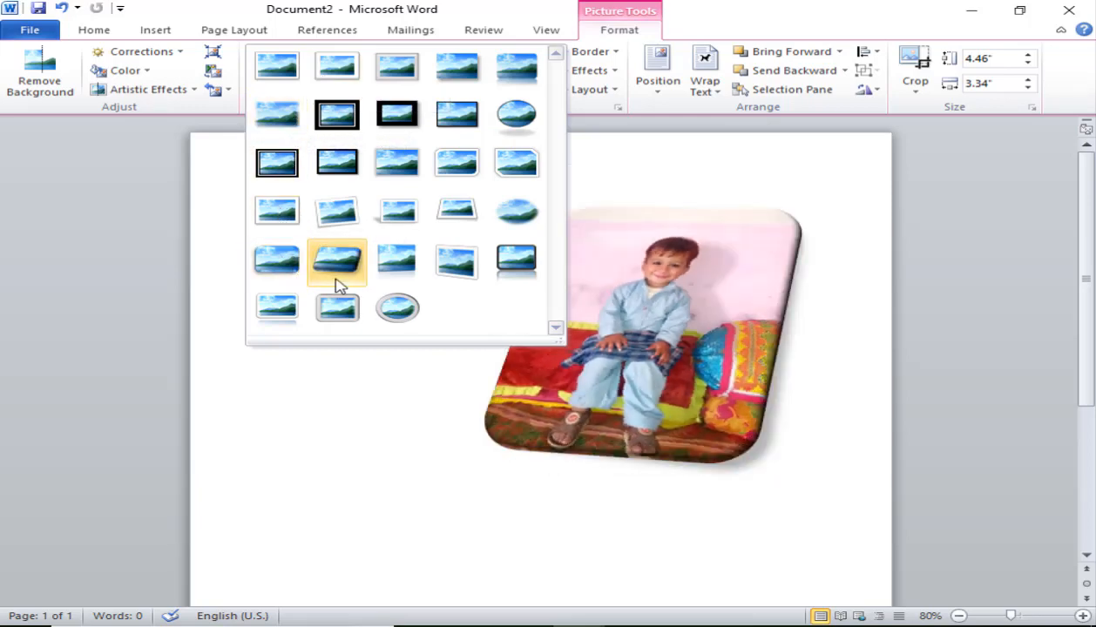
{"action": "left_click", "coordinate": [340, 286]}
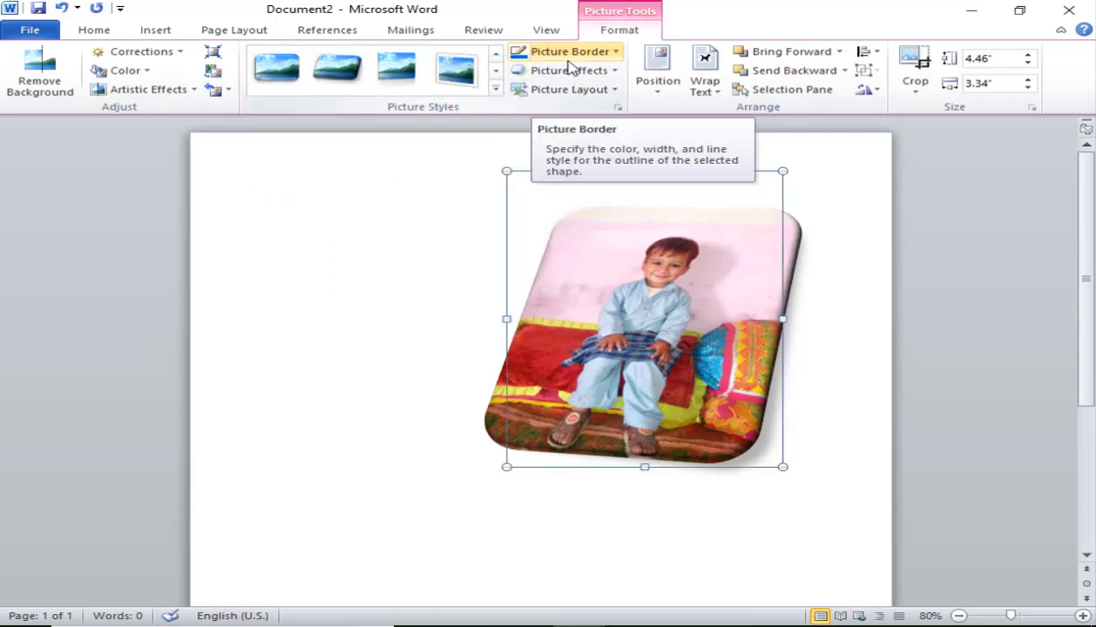
- Give the picture a 6 pt light blue border
{"action": "left_click", "coordinate": [614, 57]}
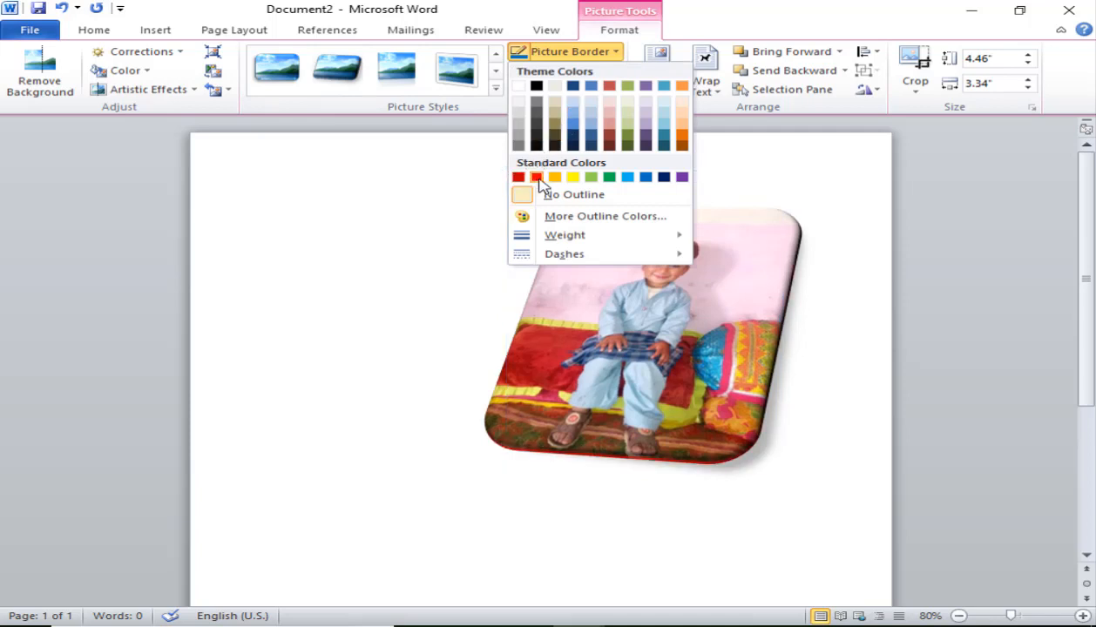
{"action": "mouse_move", "coordinate": [565, 237]}
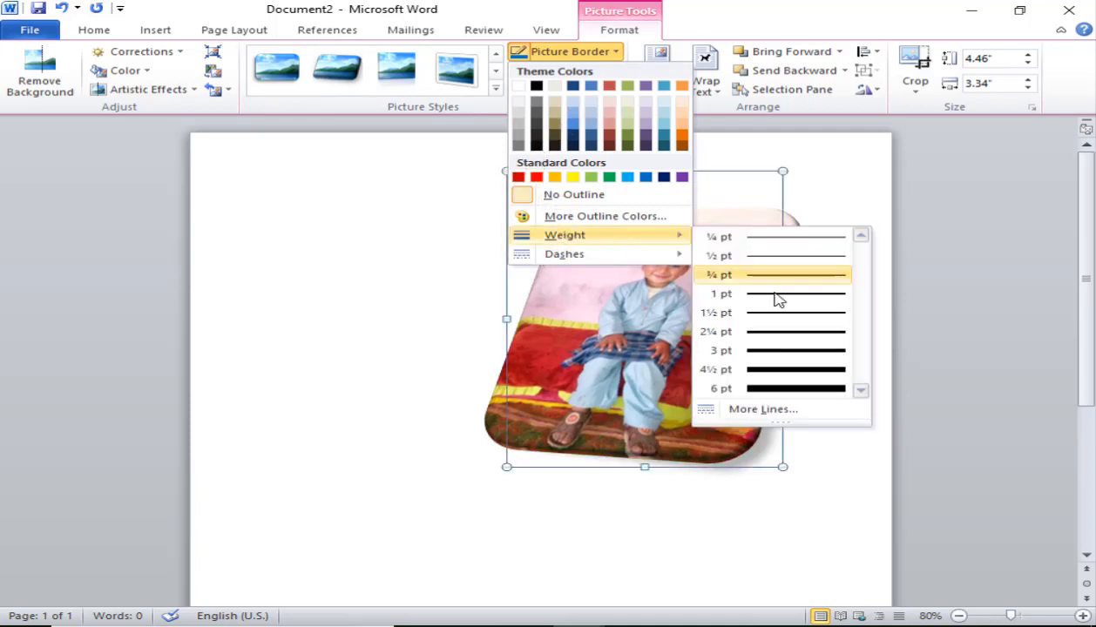
{"action": "left_click", "coordinate": [797, 392]}
{"action": "left_click", "coordinate": [572, 54]}
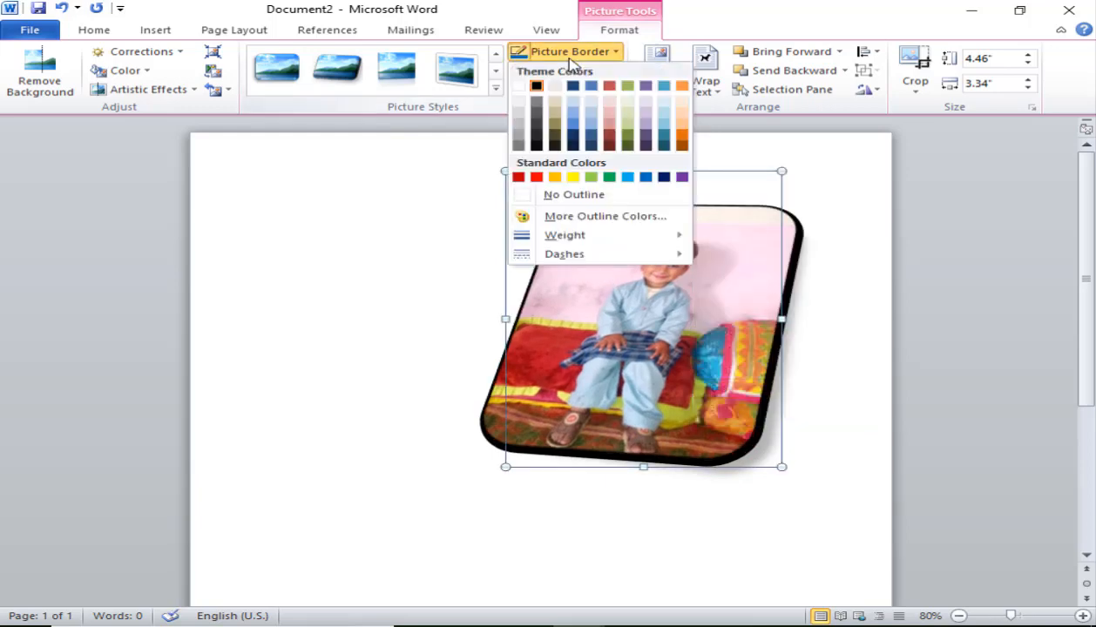
{"action": "left_click", "coordinate": [634, 181]}
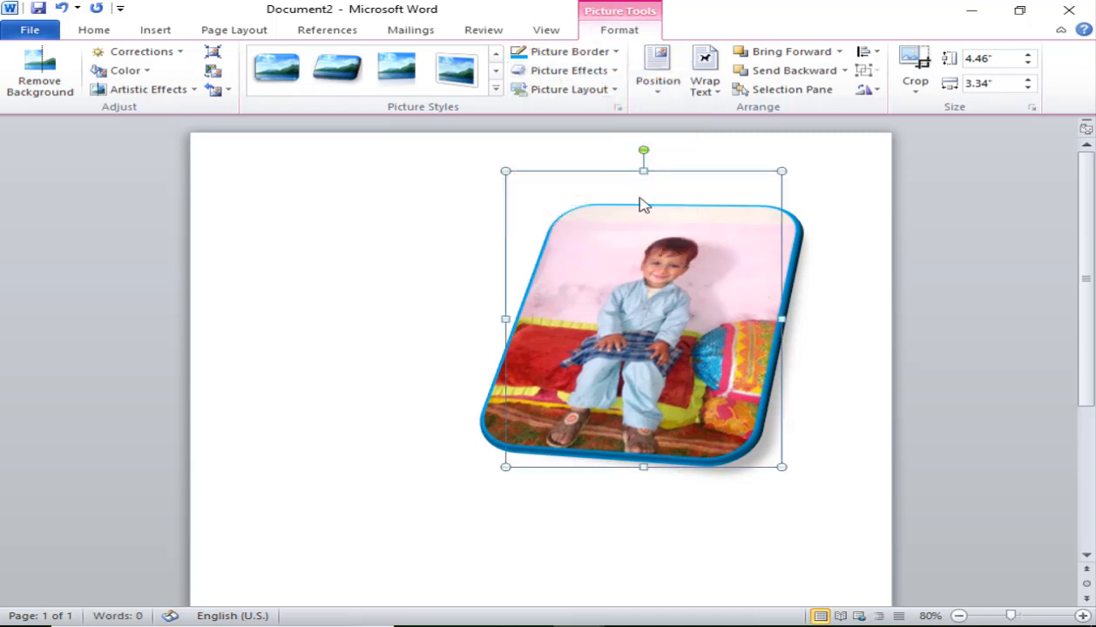
- Browse the picture effects categories and move the picture to the upper-left area of the page
{"action": "left_click", "coordinate": [593, 74]}
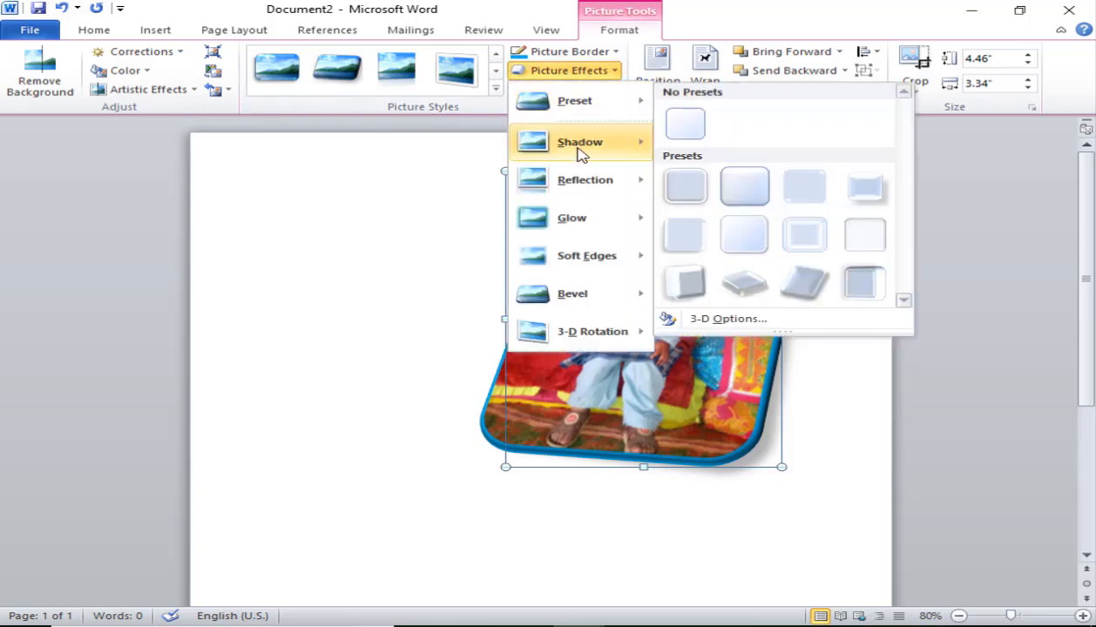
{"action": "mouse_move", "coordinate": [579, 300]}
{"action": "mouse_move", "coordinate": [566, 331]}
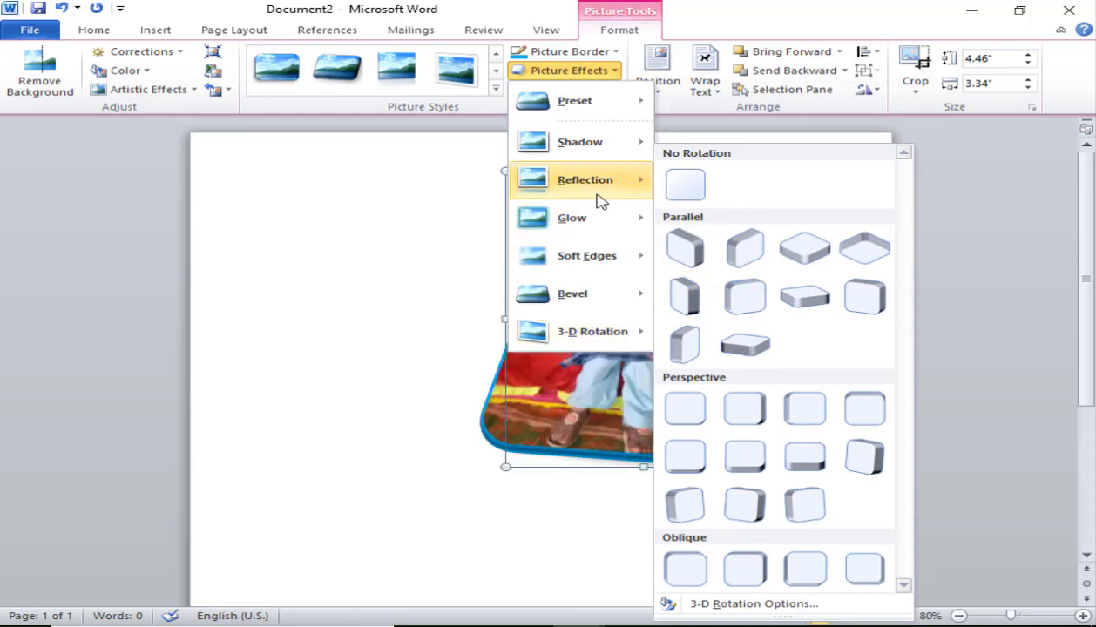
{"action": "mouse_move", "coordinate": [599, 194]}
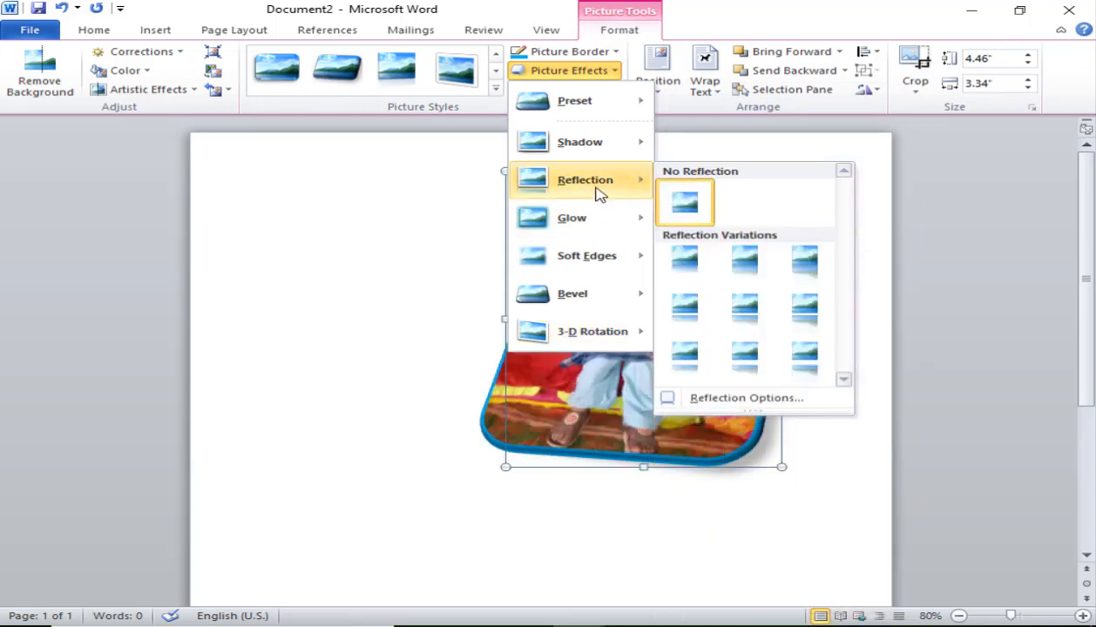
{"action": "left_click", "coordinate": [629, 393]}
{"action": "left_click_drag", "start_coordinate": [628, 393], "coordinate": [359, 484]}
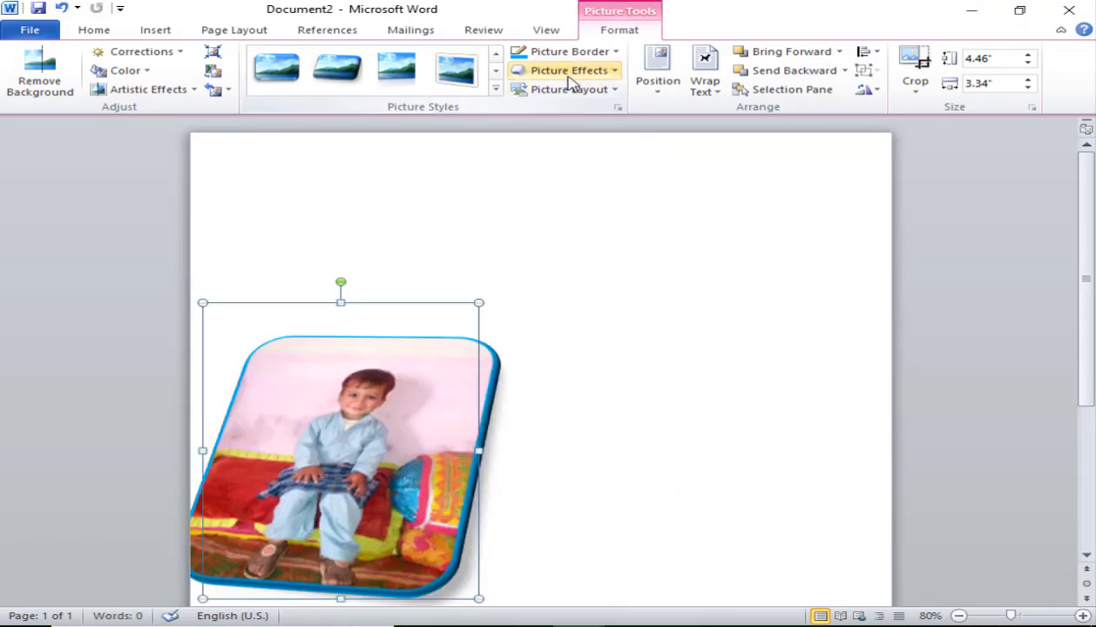
{"action": "left_click", "coordinate": [570, 73]}
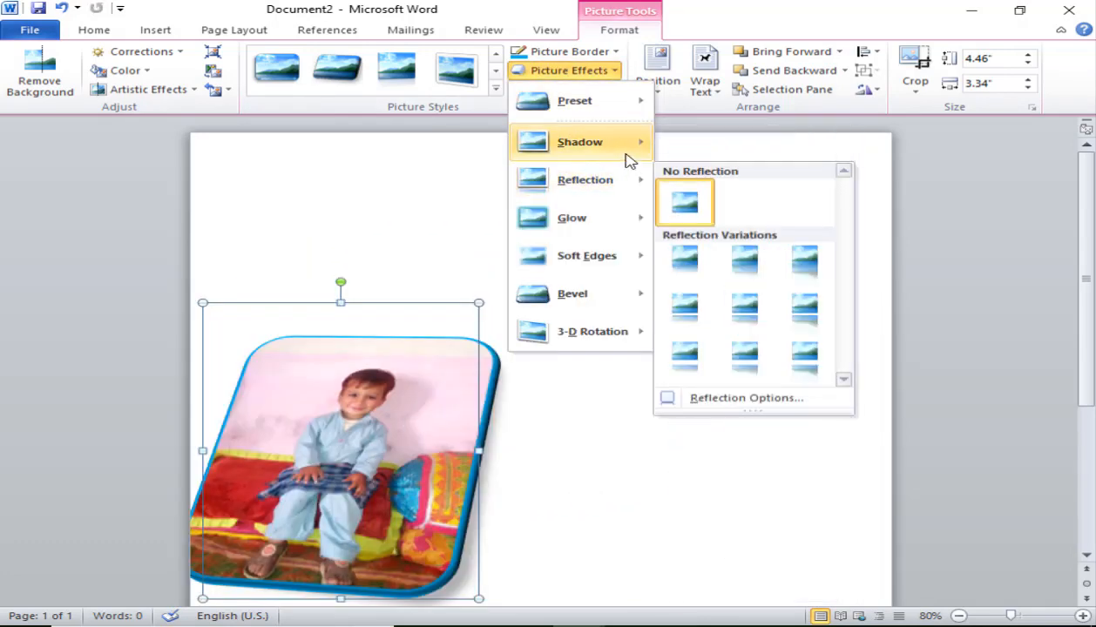
{"action": "mouse_move", "coordinate": [605, 128]}
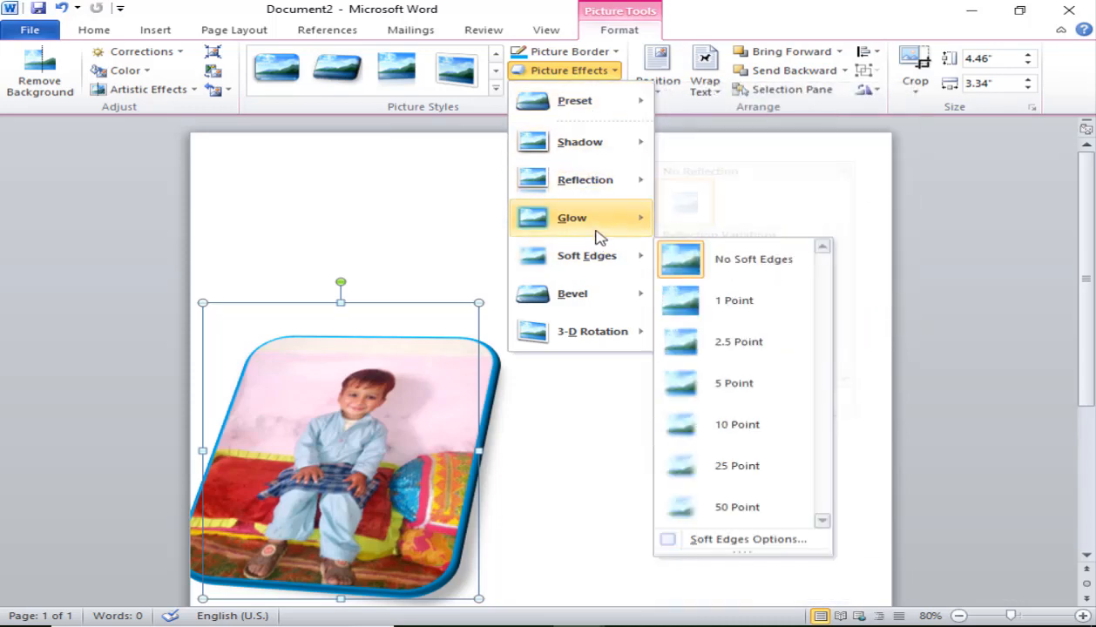
{"action": "mouse_move", "coordinate": [606, 189]}
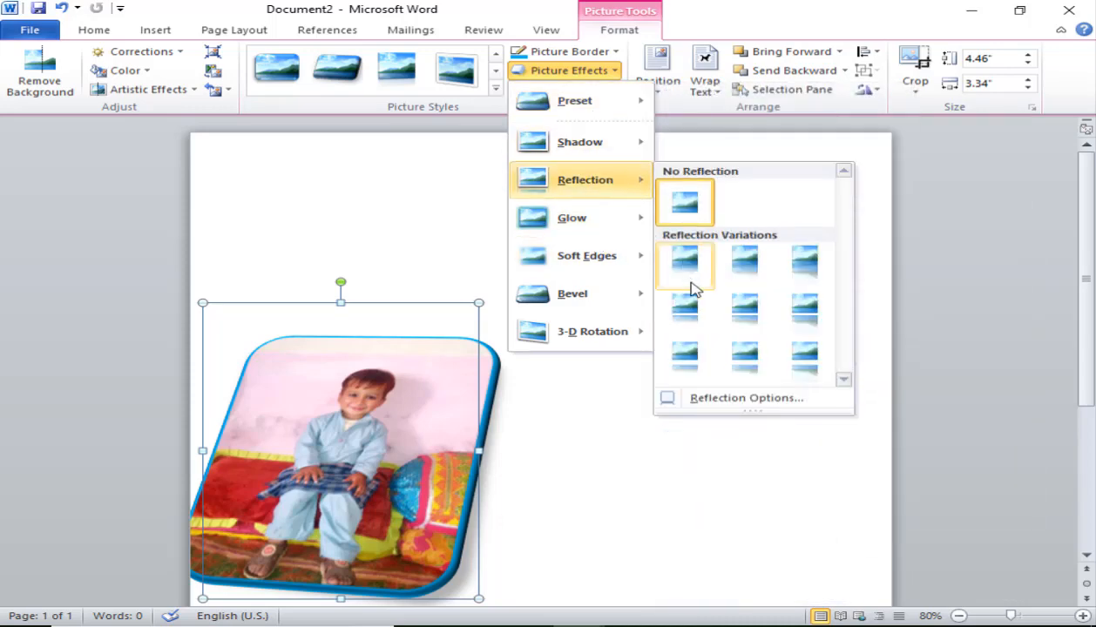
{"action": "left_click", "coordinate": [332, 325]}
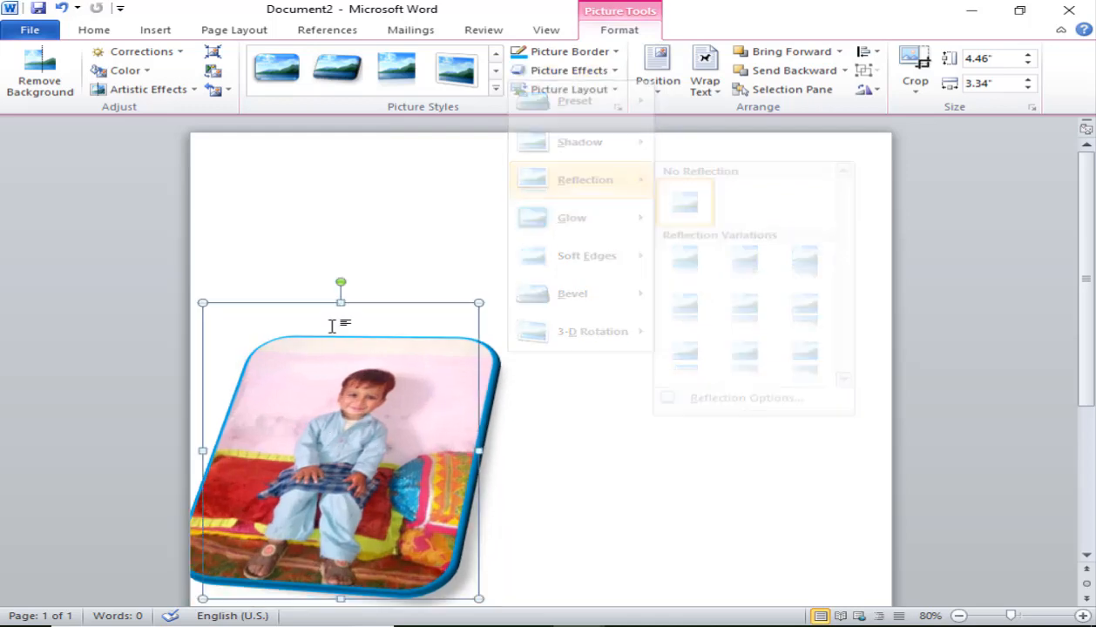
{"action": "left_click_drag", "start_coordinate": [331, 326], "coordinate": [347, 298]}
- Apply the Perspective 3-D rotation that tilts the picture backward, and move the picture to the upper middle of the page
{"action": "left_click", "coordinate": [584, 70]}
{"action": "mouse_move", "coordinate": [649, 228]}
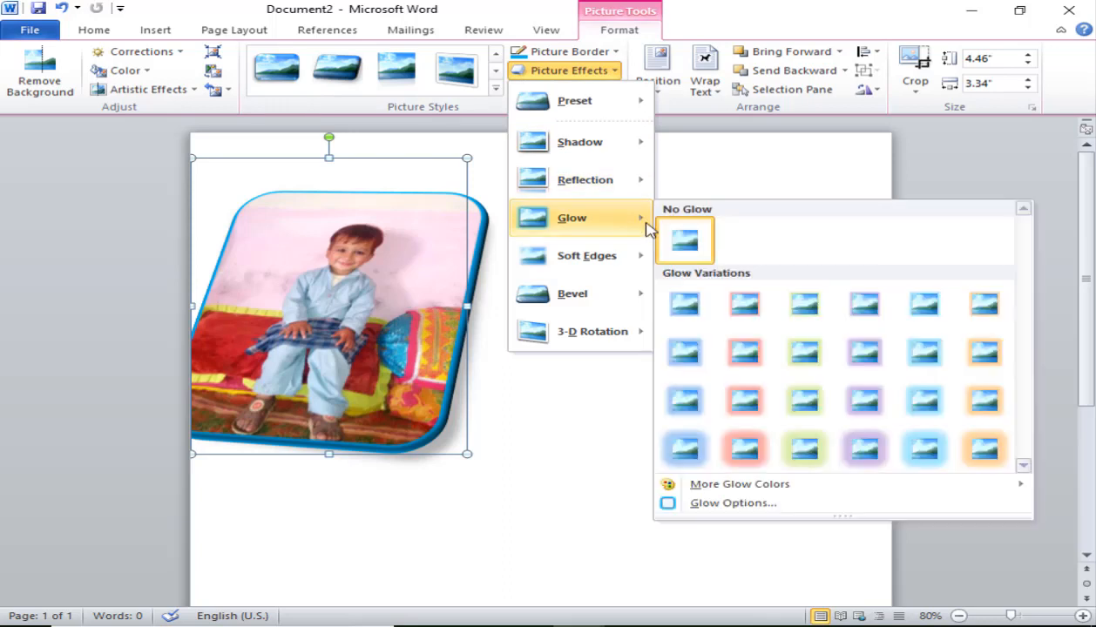
{"action": "mouse_move", "coordinate": [642, 190]}
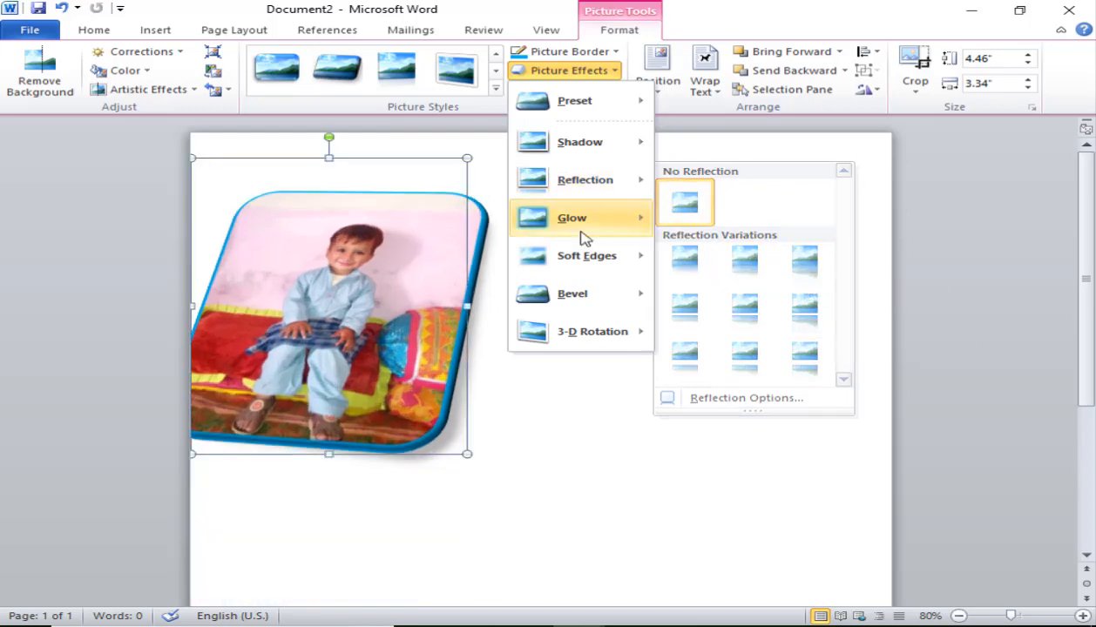
{"action": "mouse_move", "coordinate": [583, 223]}
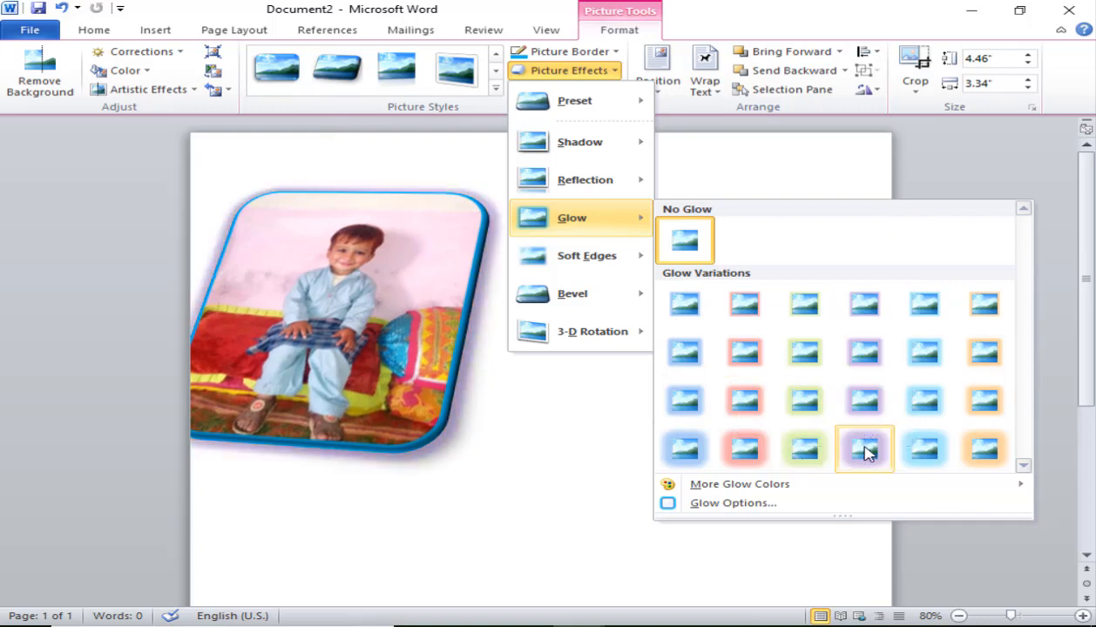
{"action": "mouse_move", "coordinate": [625, 270]}
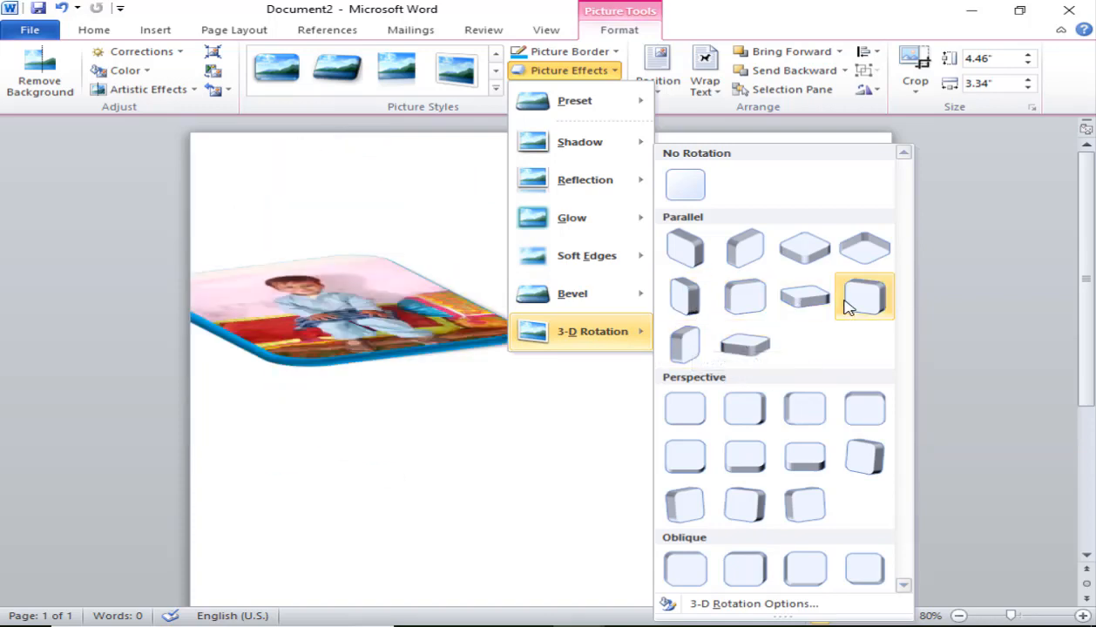
{"action": "left_click", "coordinate": [810, 473]}
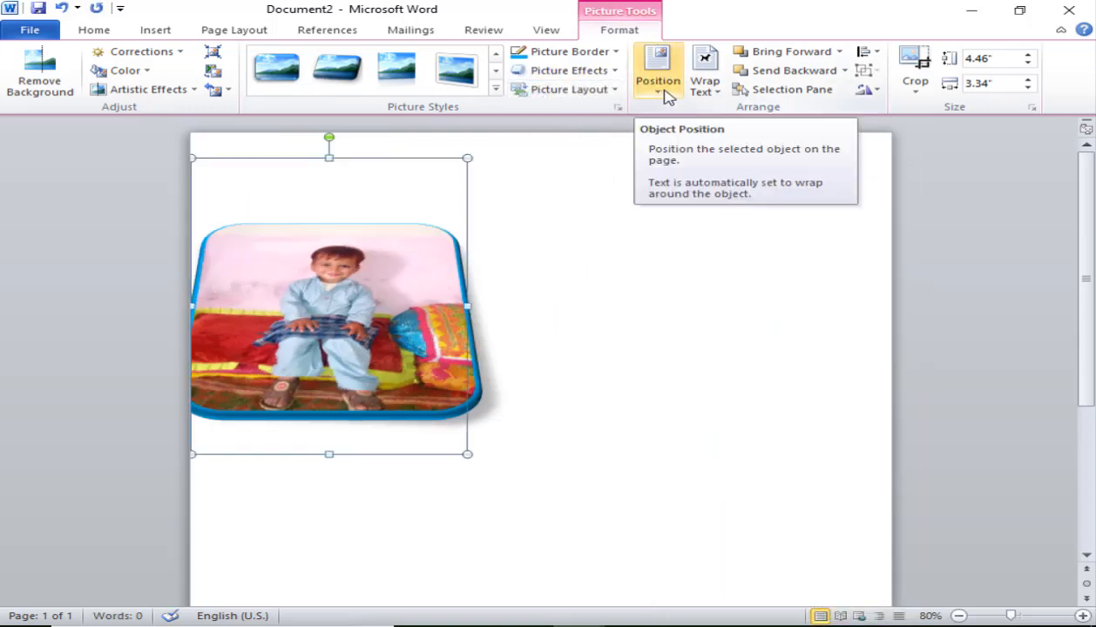
{"action": "left_click_drag", "start_coordinate": [384, 296], "coordinate": [570, 307]}
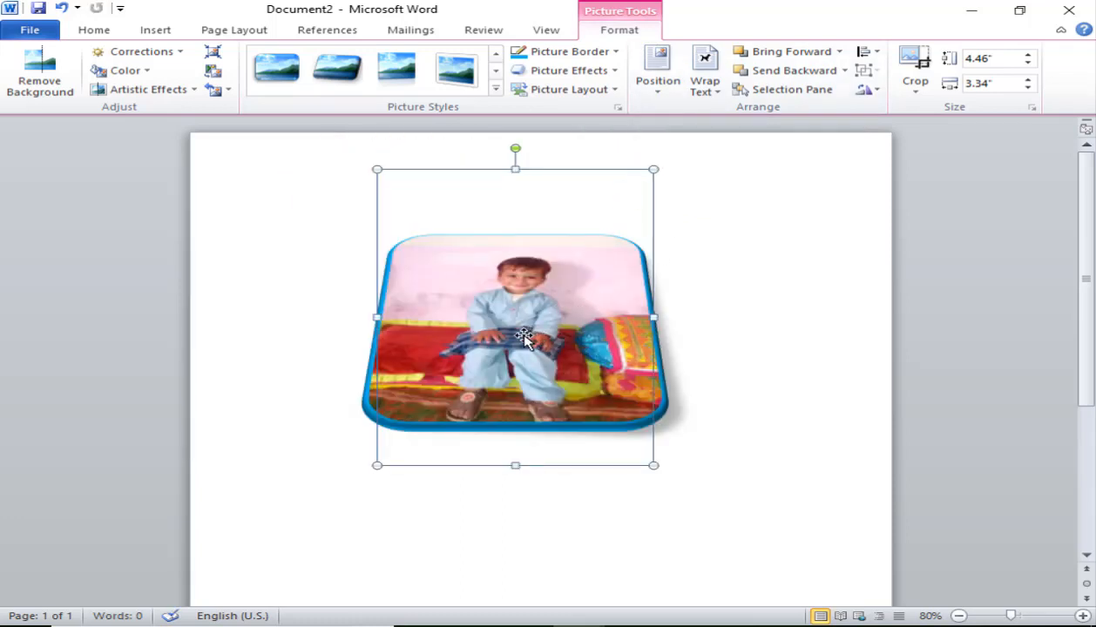
{"action": "left_click", "coordinate": [212, 71]}
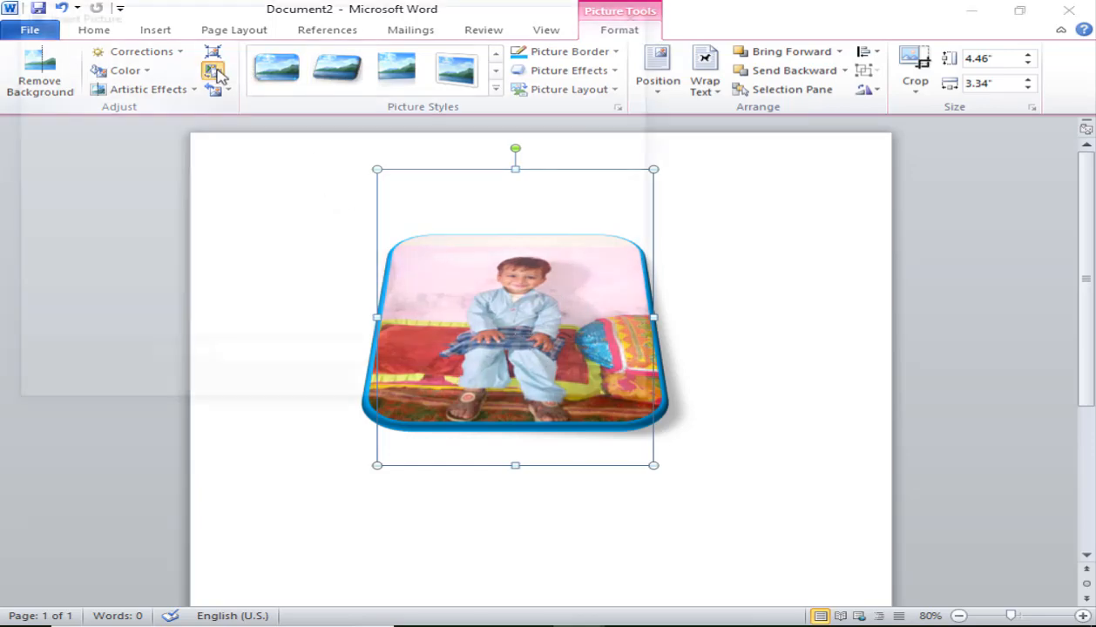
{"action": "left_click", "coordinate": [428, 158]}
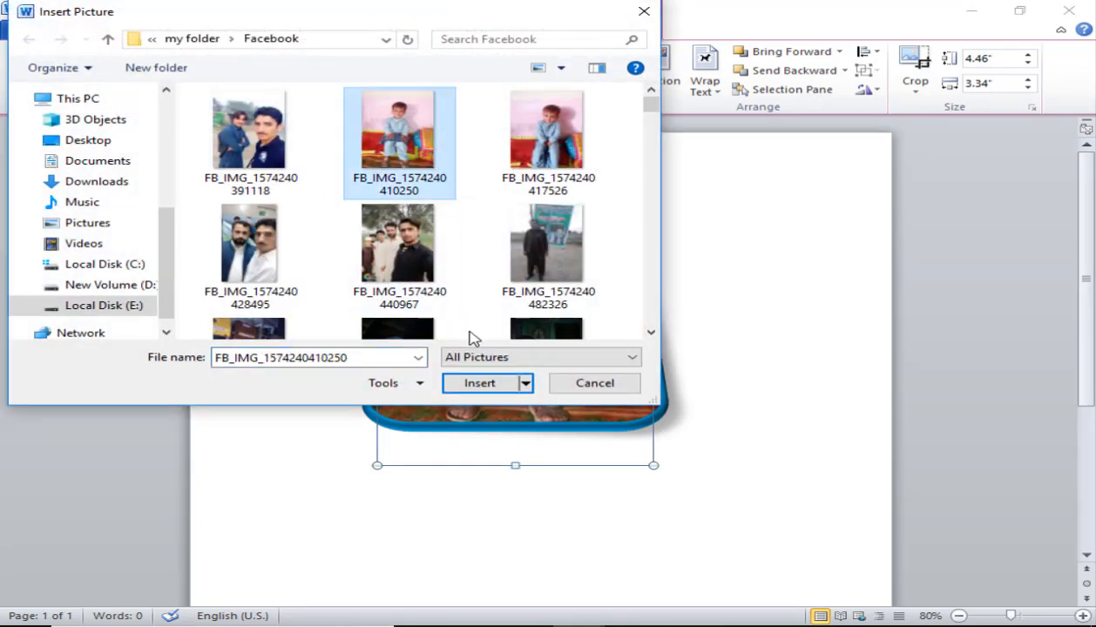
{"action": "left_click", "coordinate": [480, 383]}
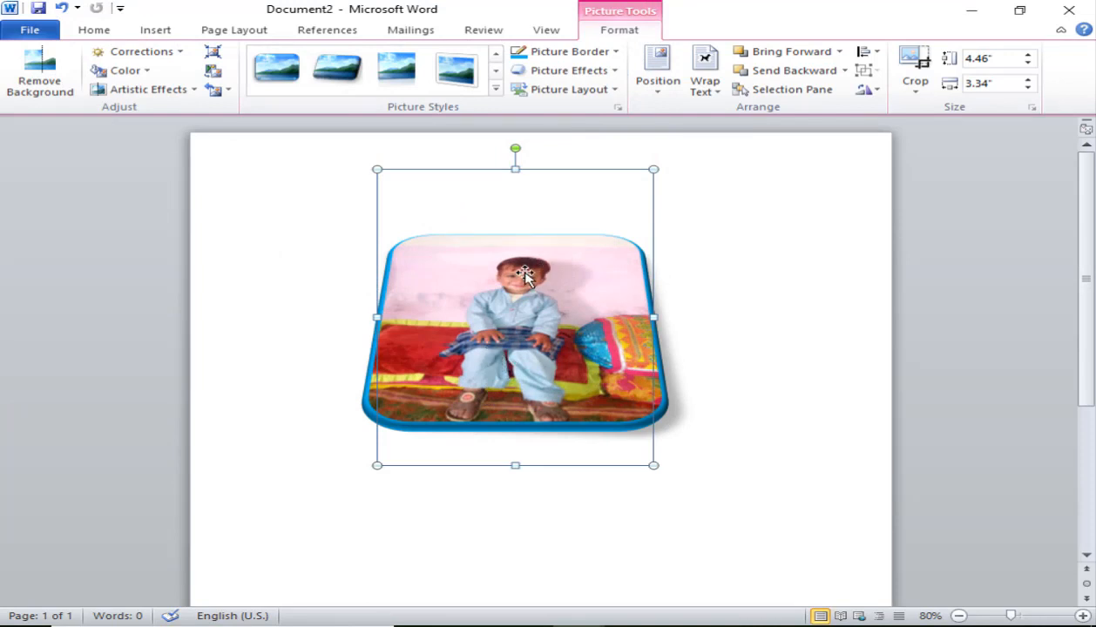
{"action": "left_click", "coordinate": [710, 97]}
{"action": "left_click", "coordinate": [279, 223]}
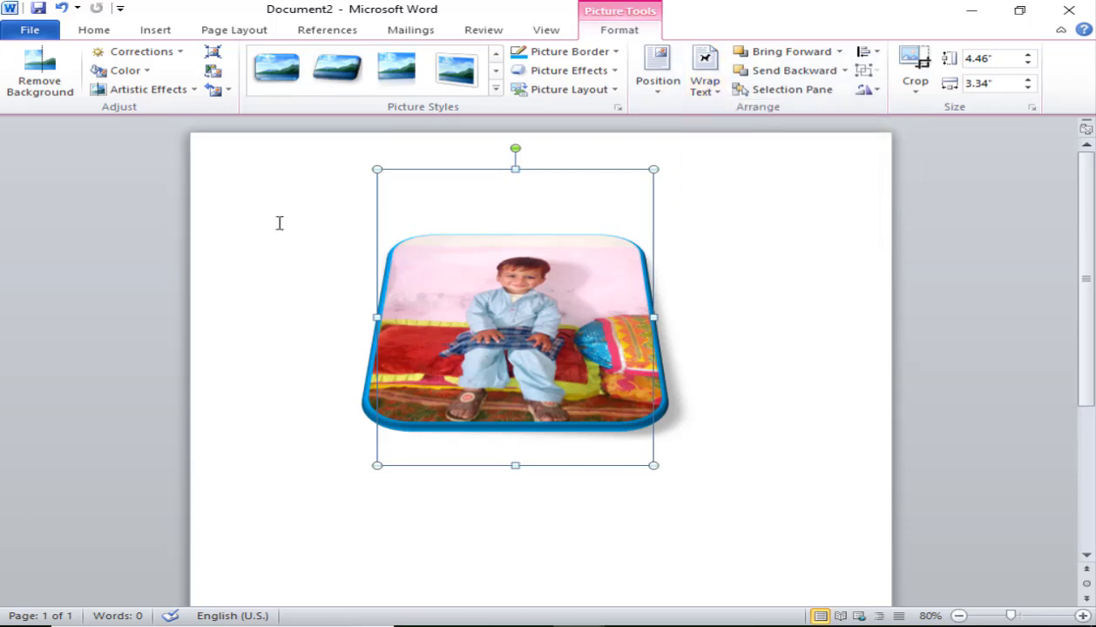
- Fill the document body with sample paragraphs around the picture by entering =rand()
{"action": "left_click", "coordinate": [280, 223]}
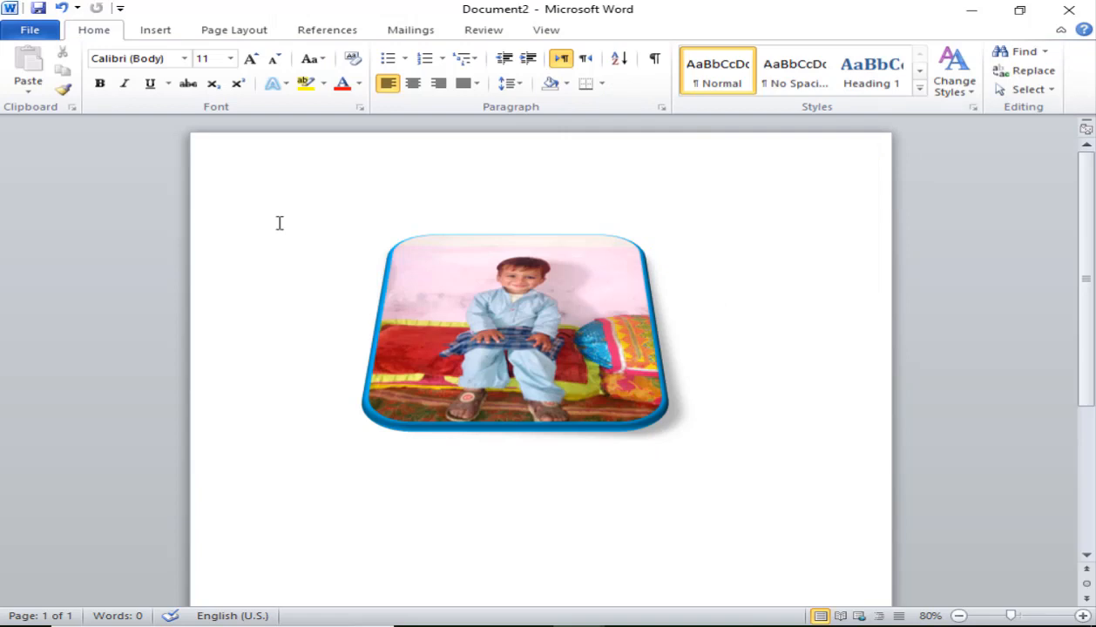
{"action": "type", "text": "=rand()"}
{"action": "key", "text": "Return"}
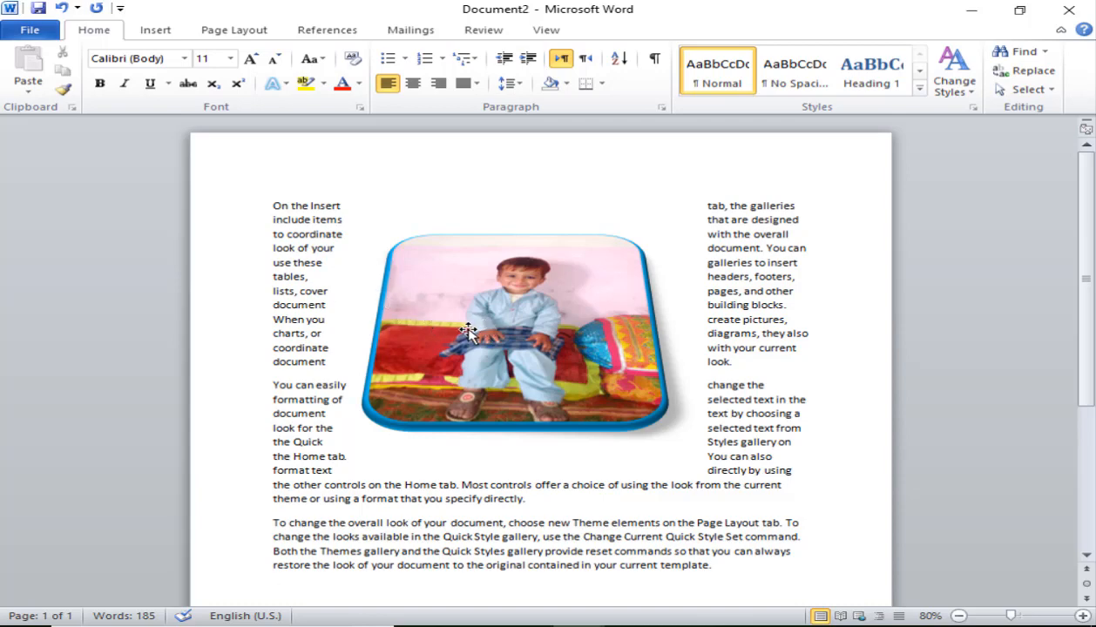
- Apply Square text wrapping to the picture and reposition it in the middle of the sample text
{"action": "left_click_drag", "start_coordinate": [468, 331], "coordinate": [362, 302]}
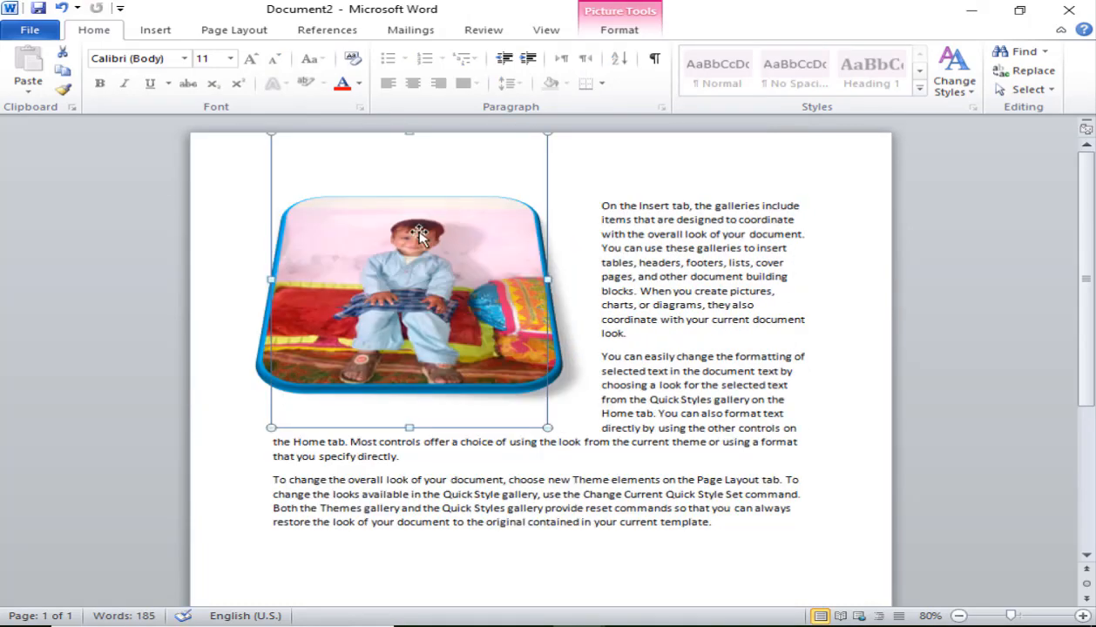
{"action": "left_click", "coordinate": [648, 33]}
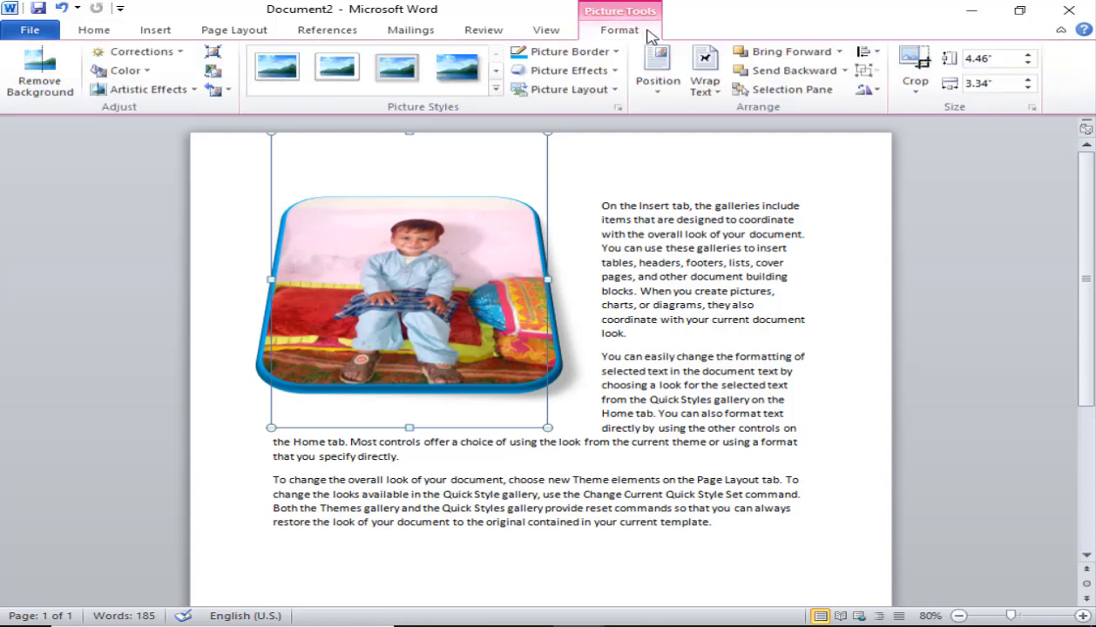
{"action": "left_click", "coordinate": [708, 87]}
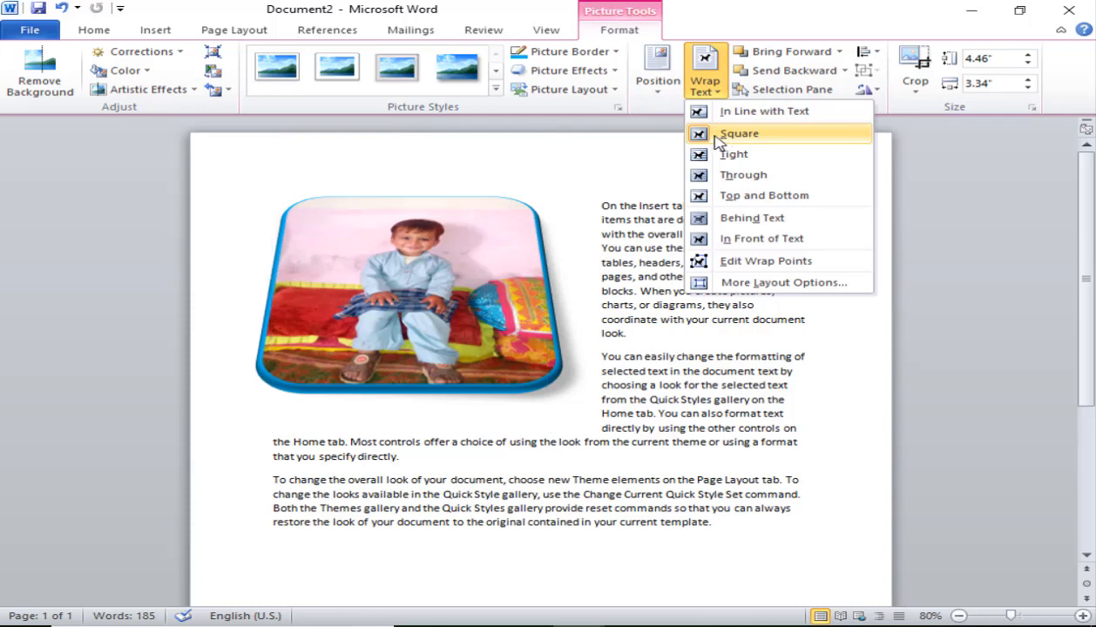
{"action": "left_click", "coordinate": [717, 142]}
{"action": "left_click_drag", "start_coordinate": [440, 309], "coordinate": [554, 311]}
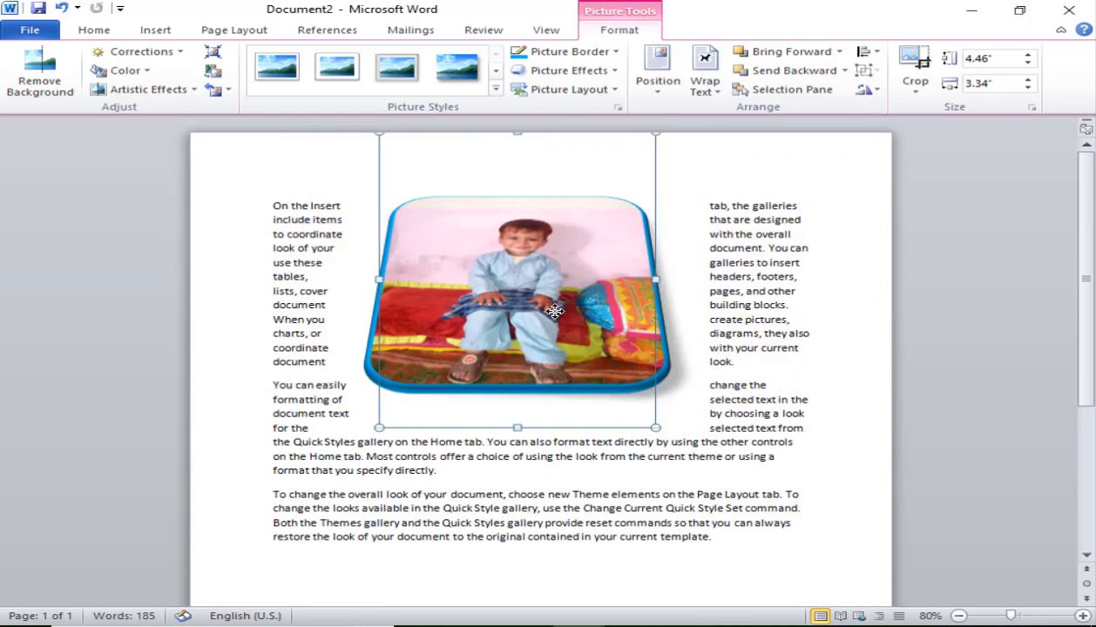
- Edit the picture's wrap points, pulling the upper-left boundary points inward beside the boy's head
{"action": "left_click", "coordinate": [706, 89]}
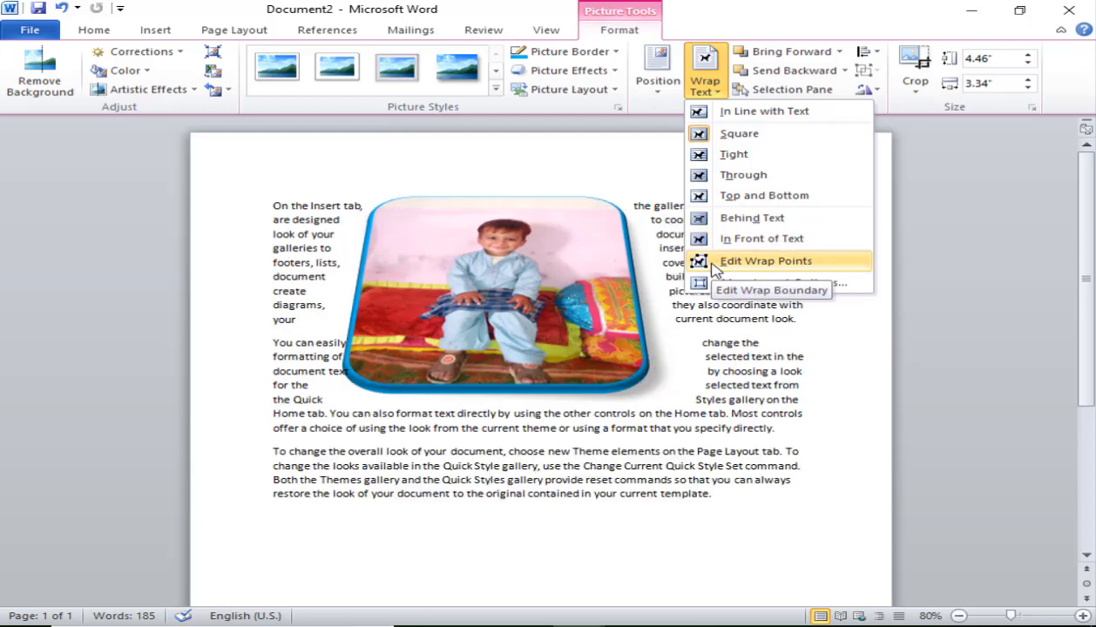
{"action": "left_click", "coordinate": [714, 263]}
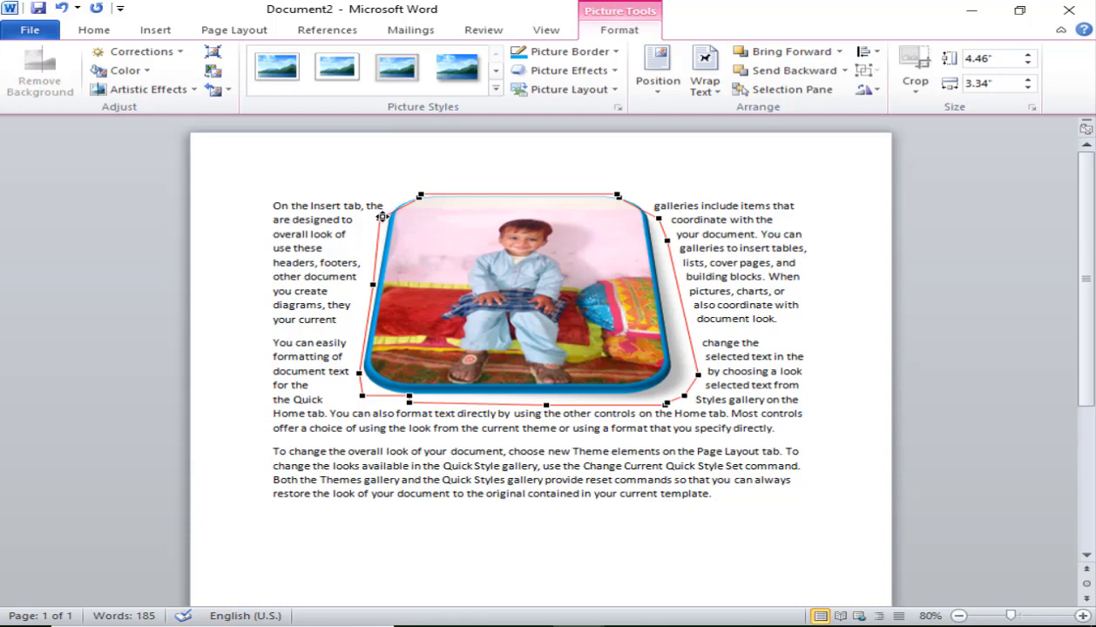
{"action": "left_click_drag", "start_coordinate": [380, 220], "coordinate": [462, 254]}
{"action": "left_click_drag", "start_coordinate": [403, 196], "coordinate": [460, 232]}
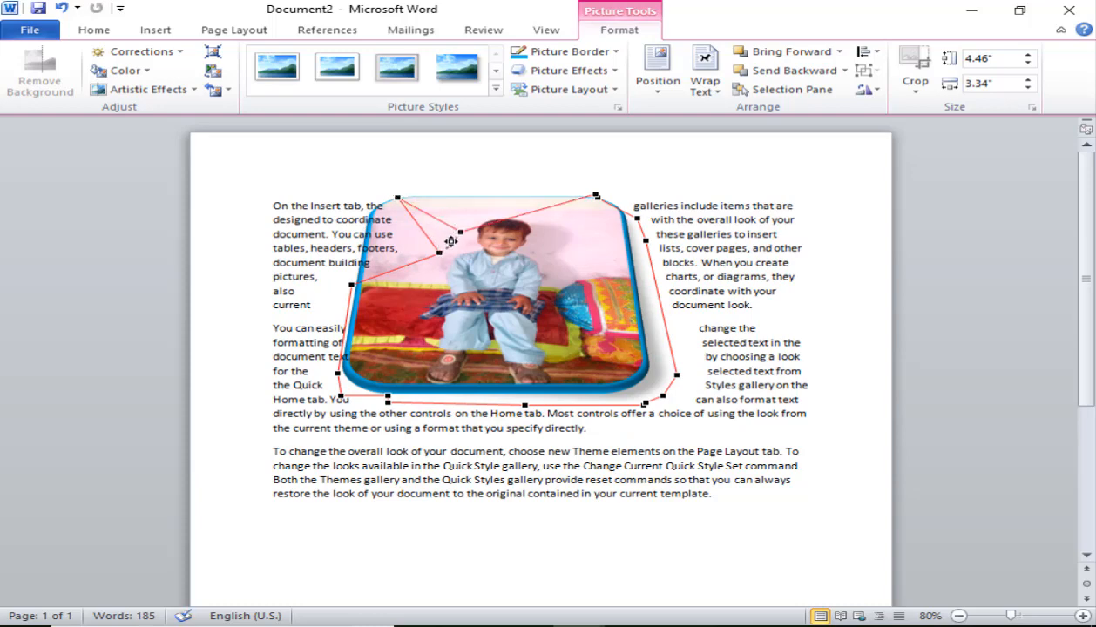
{"action": "left_click_drag", "start_coordinate": [451, 242], "coordinate": [450, 245]}
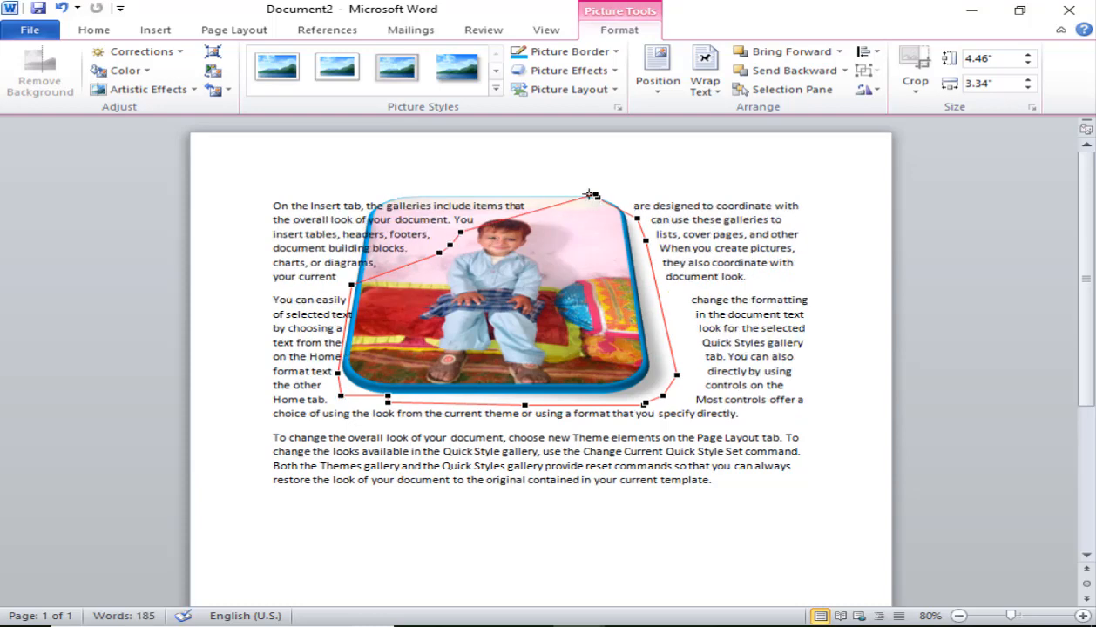
- Pull the wrap points on the picture's upper-right corner and right side inward along the boy's head and body
{"action": "left_click_drag", "start_coordinate": [596, 198], "coordinate": [534, 244]}
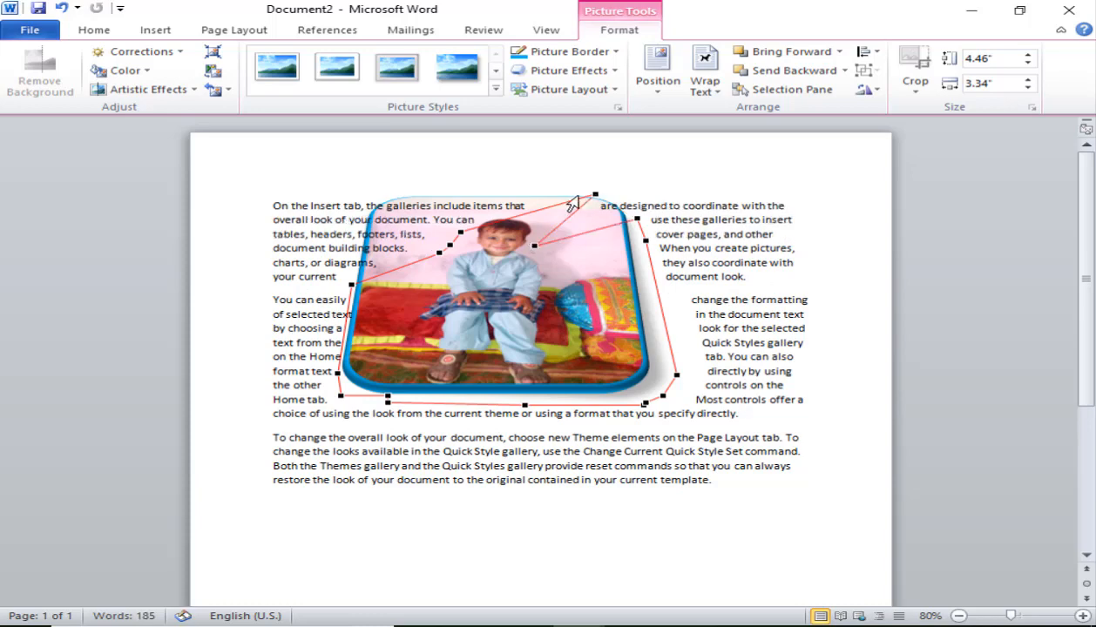
{"action": "left_click_drag", "start_coordinate": [580, 202], "coordinate": [534, 220]}
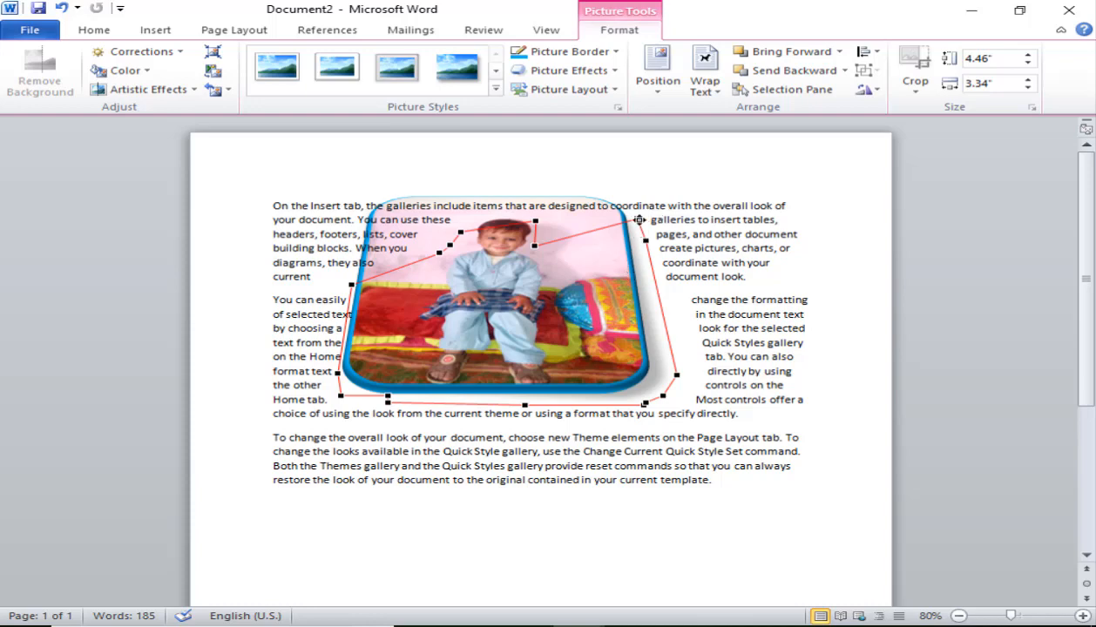
{"action": "left_click_drag", "start_coordinate": [638, 221], "coordinate": [547, 275]}
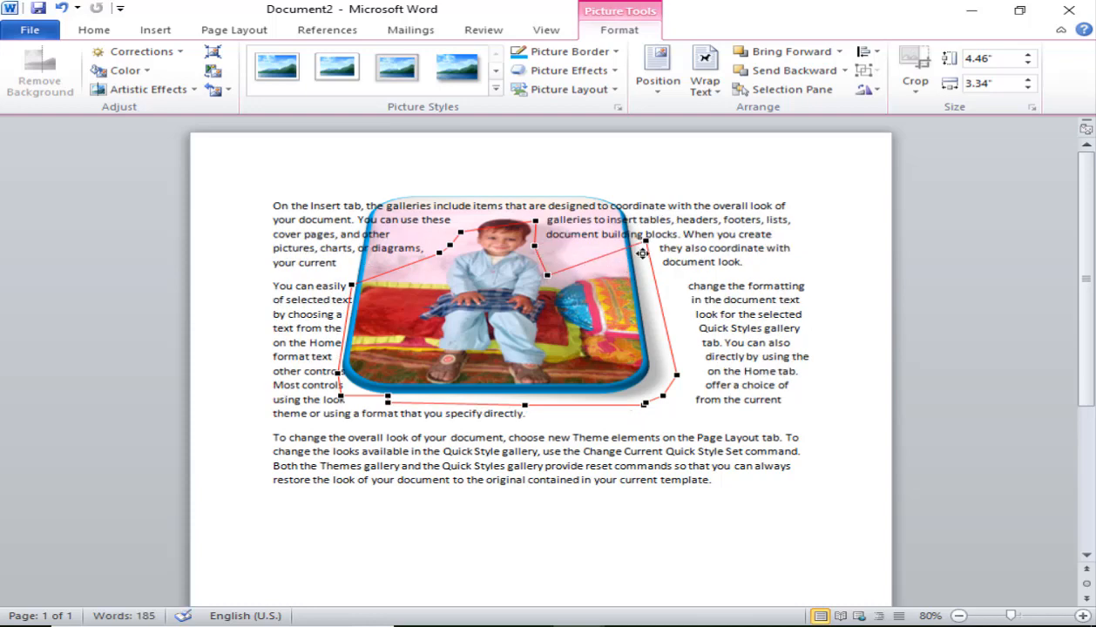
{"action": "left_click_drag", "start_coordinate": [642, 252], "coordinate": [543, 332]}
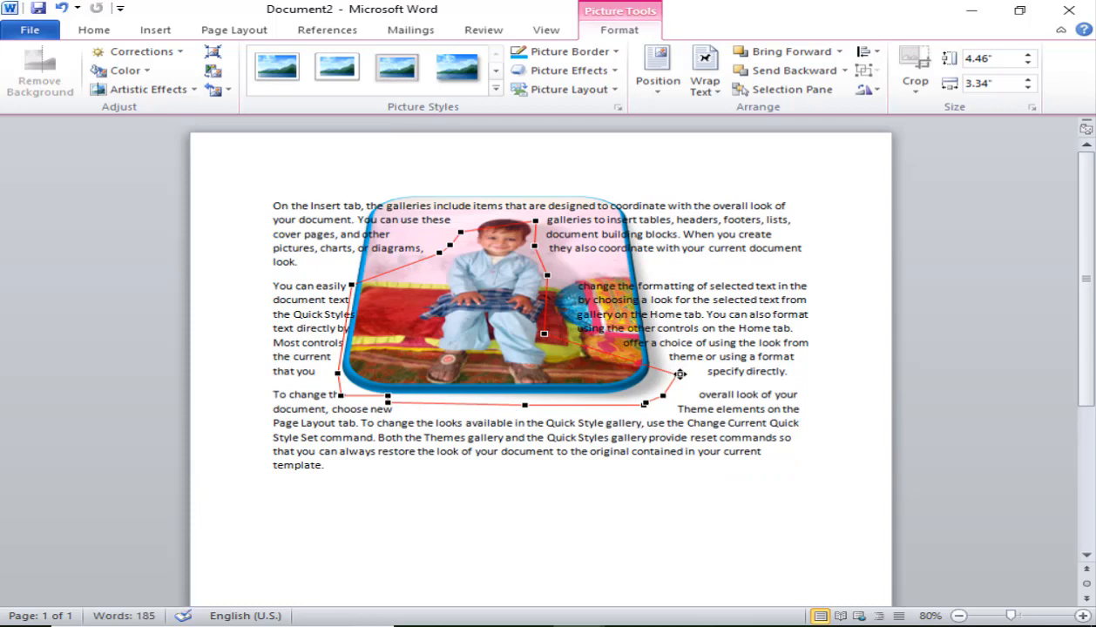
- Pull the wrap points at the picture's lower-right corner and left side inward around the boy's legs and body
{"action": "left_click_drag", "start_coordinate": [679, 374], "coordinate": [558, 403]}
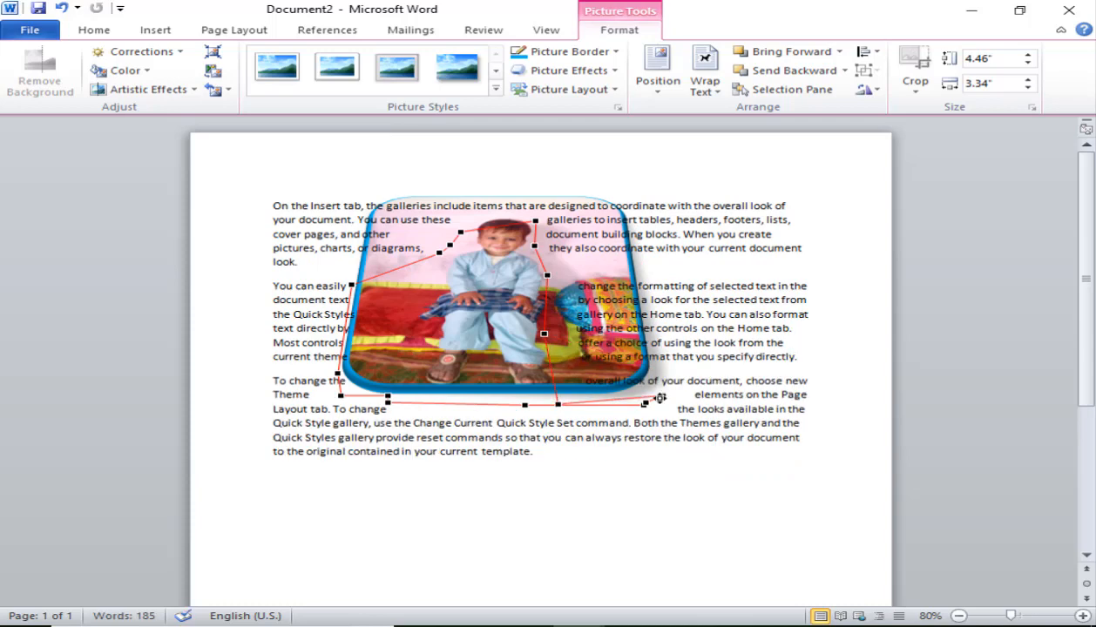
{"action": "left_click_drag", "start_coordinate": [659, 397], "coordinate": [570, 401]}
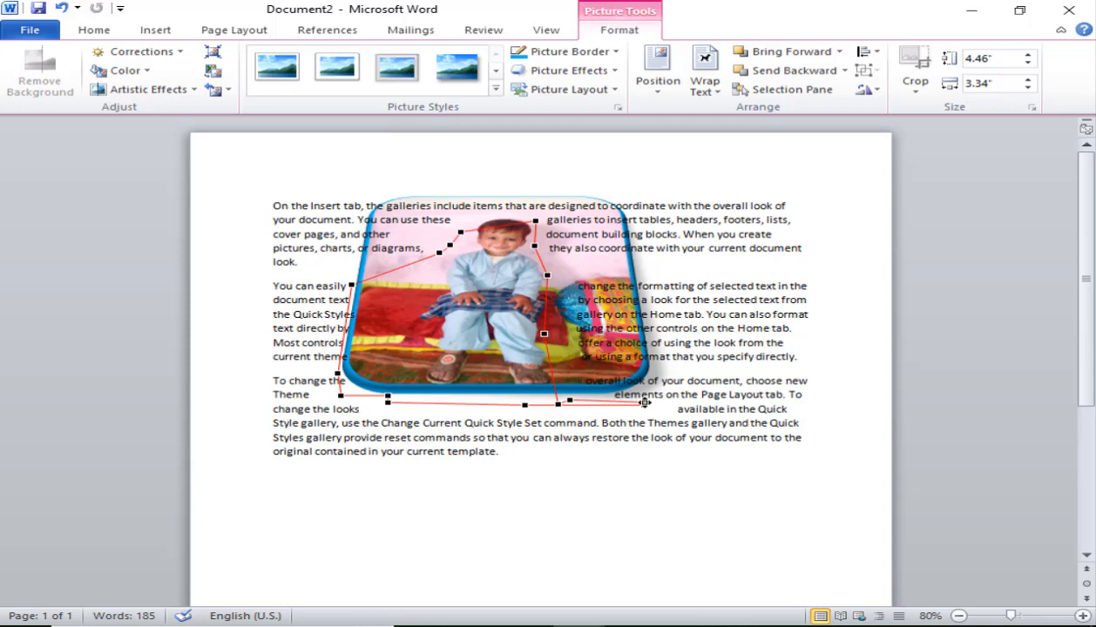
{"action": "left_click_drag", "start_coordinate": [645, 402], "coordinate": [525, 388]}
{"action": "left_click_drag", "start_coordinate": [338, 372], "coordinate": [393, 364]}
{"action": "left_click_drag", "start_coordinate": [351, 283], "coordinate": [418, 296]}
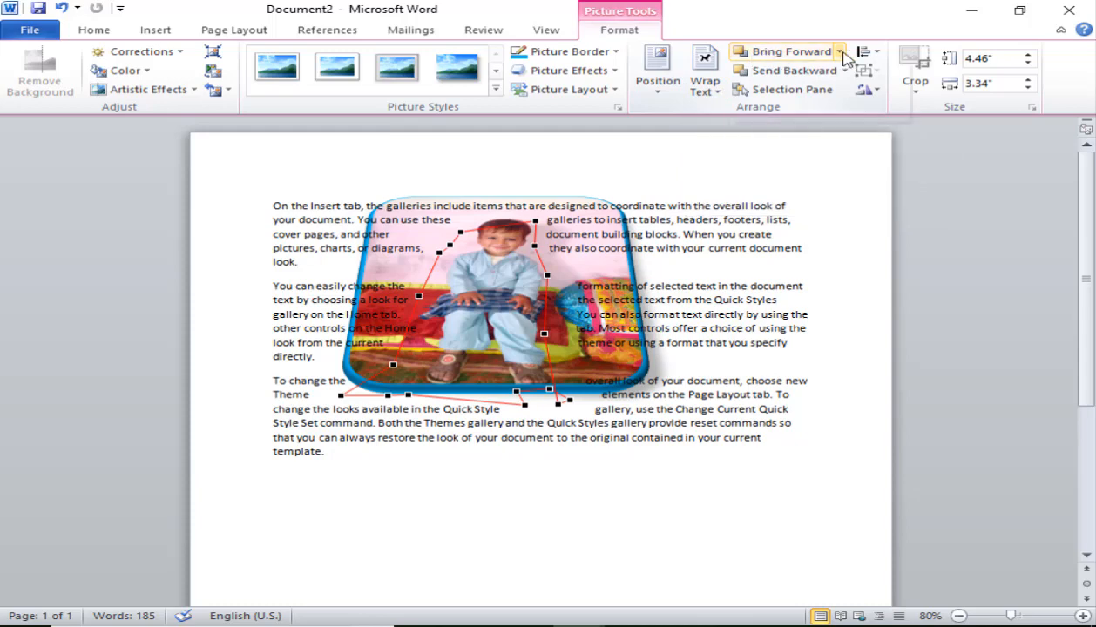
- Bring the picture to the front and align it to the left margin
{"action": "left_click", "coordinate": [838, 52]}
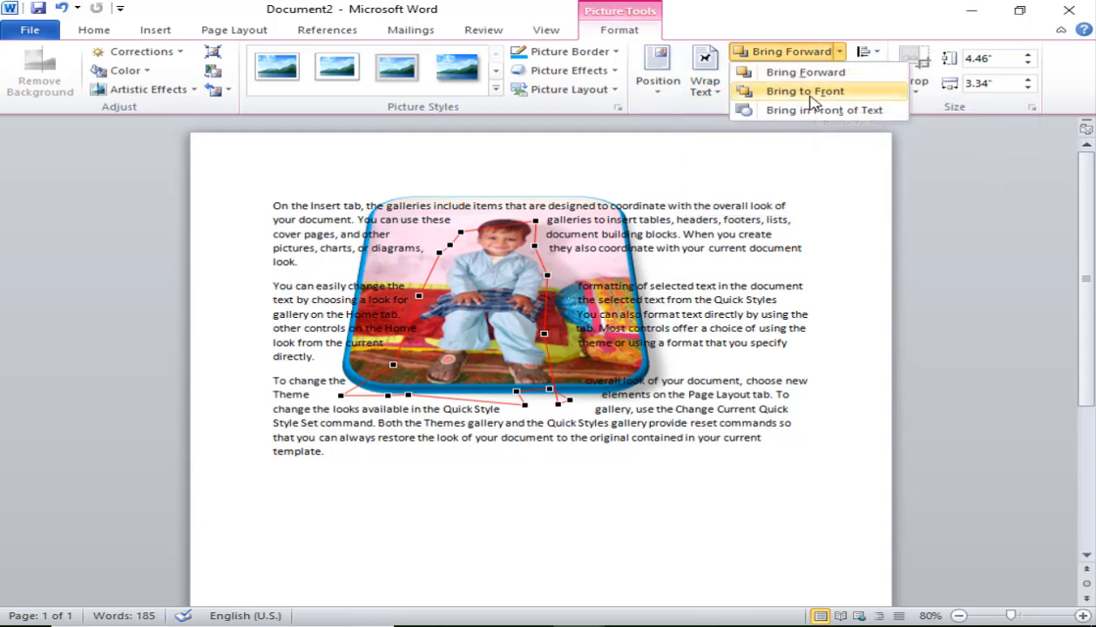
{"action": "left_click", "coordinate": [811, 94]}
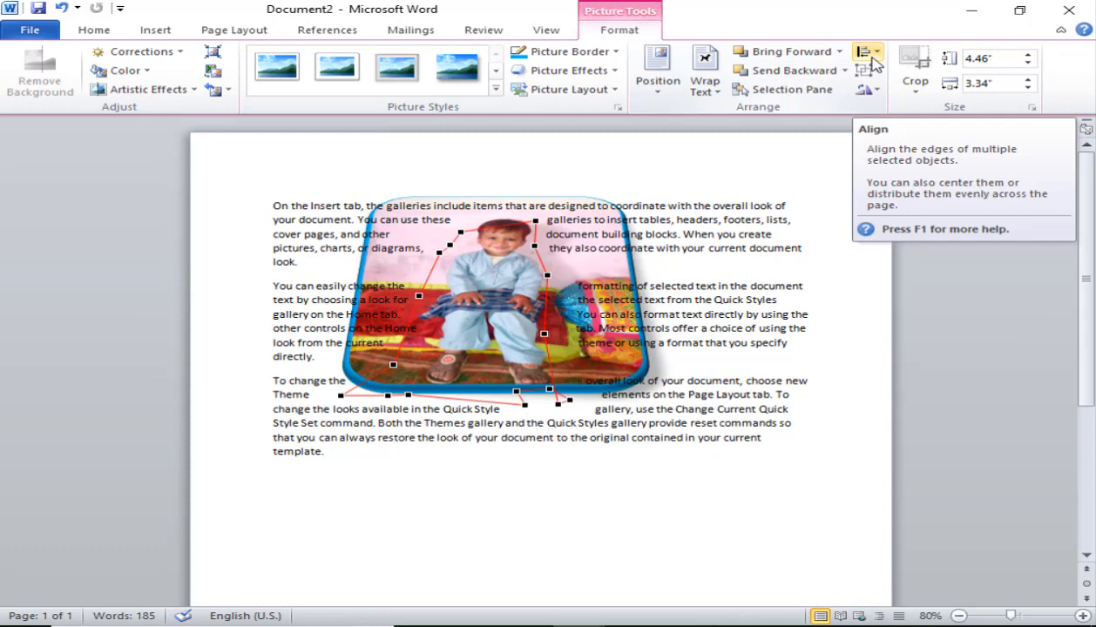
{"action": "left_click", "coordinate": [872, 54]}
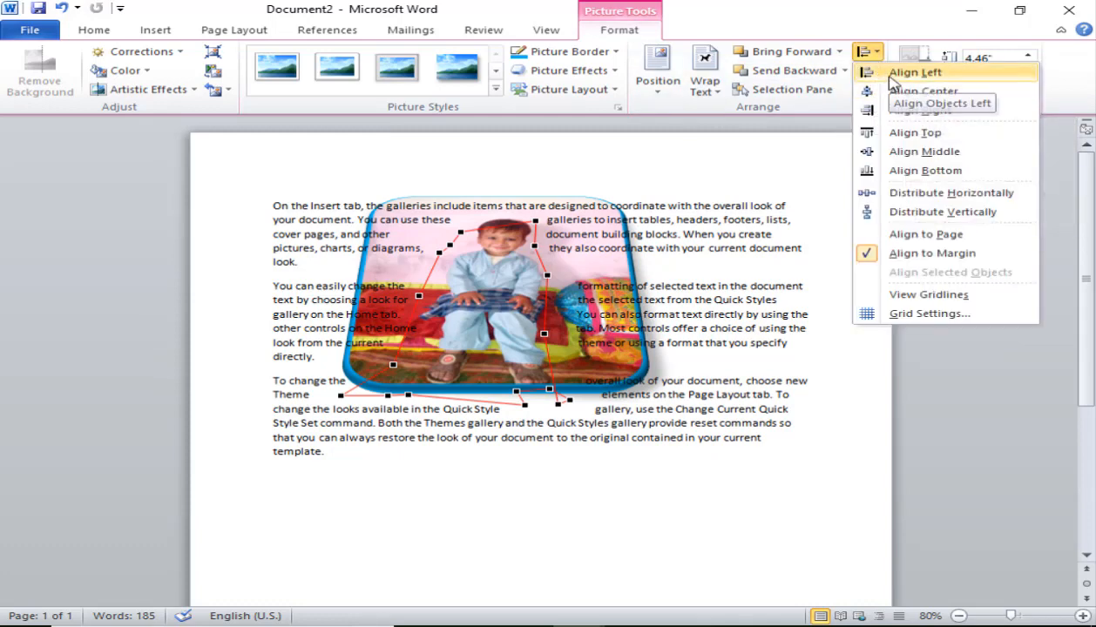
{"action": "left_click", "coordinate": [891, 79]}
- Align the picture to the right margin
{"action": "left_click", "coordinate": [876, 54]}
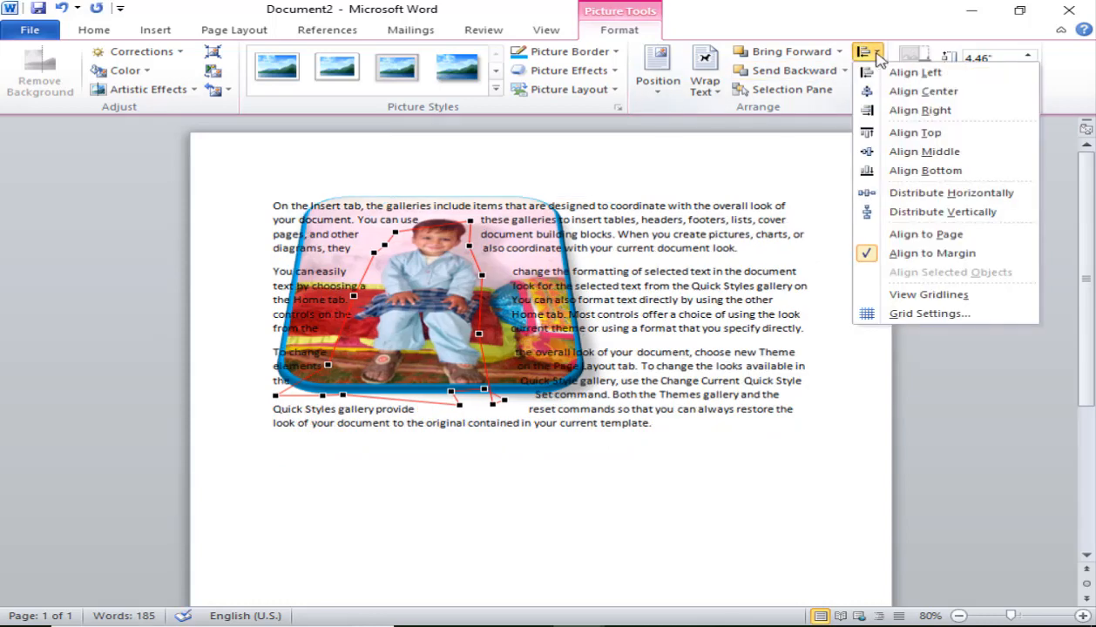
{"action": "left_click", "coordinate": [908, 108]}
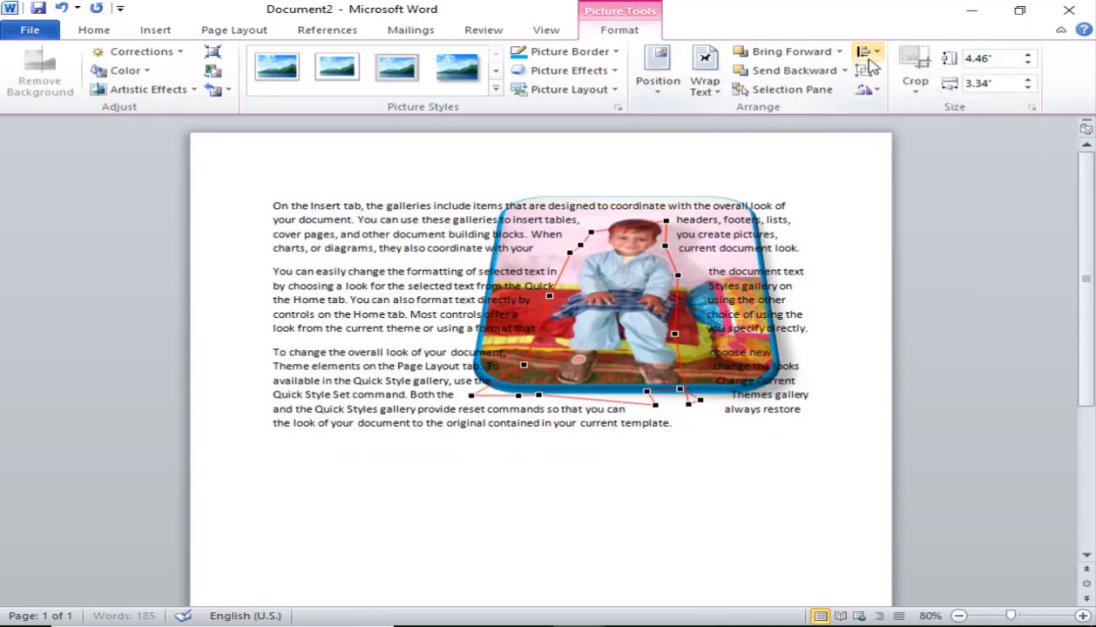
{"action": "left_click", "coordinate": [864, 52]}
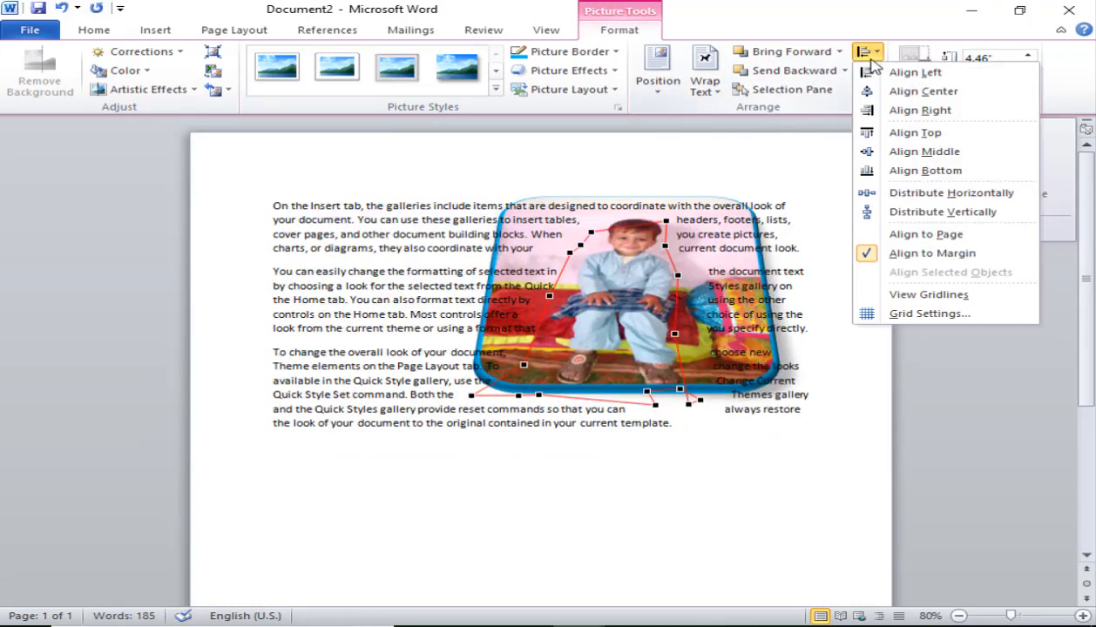
{"action": "left_click", "coordinate": [824, 161]}
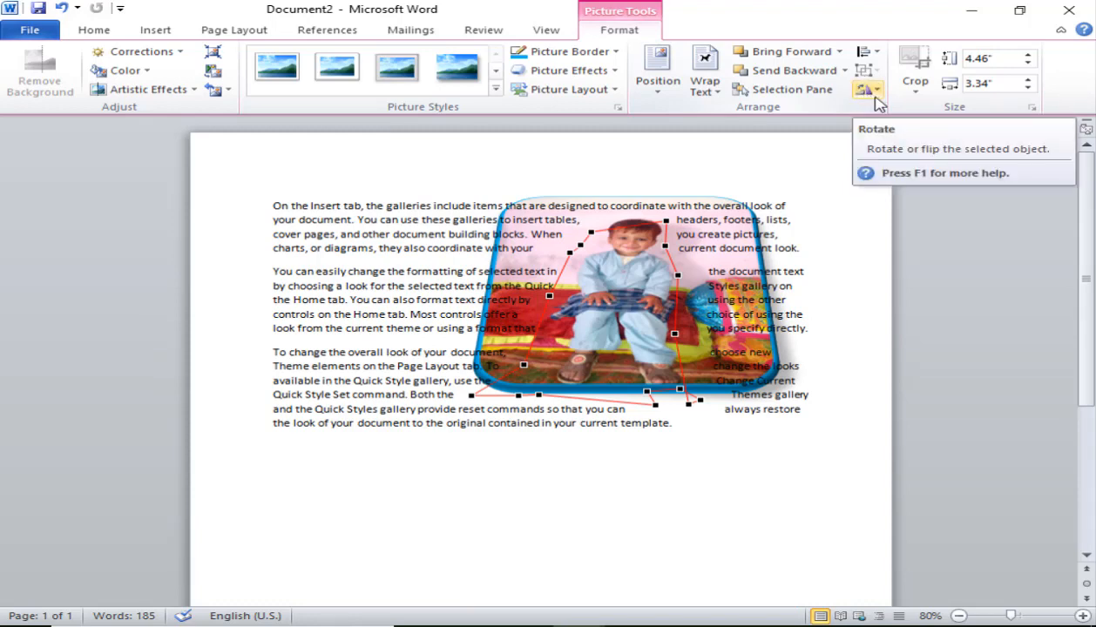
- Move the picture slightly down the page and rotate it a little clockwise by hand
{"action": "left_click", "coordinate": [873, 94]}
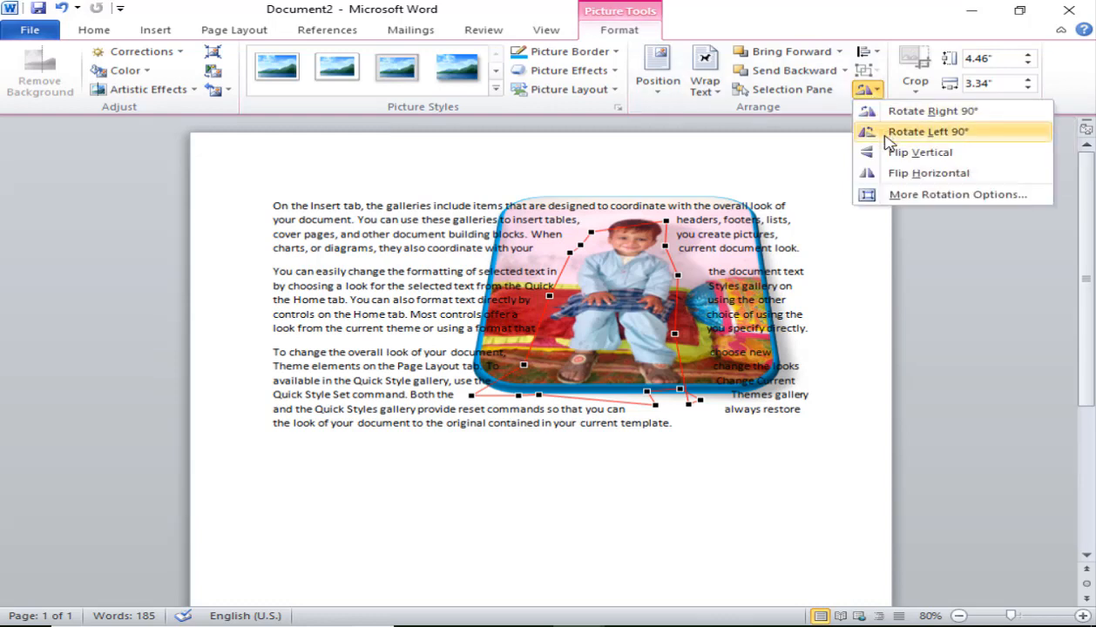
{"action": "left_click_drag", "start_coordinate": [628, 235], "coordinate": [628, 279]}
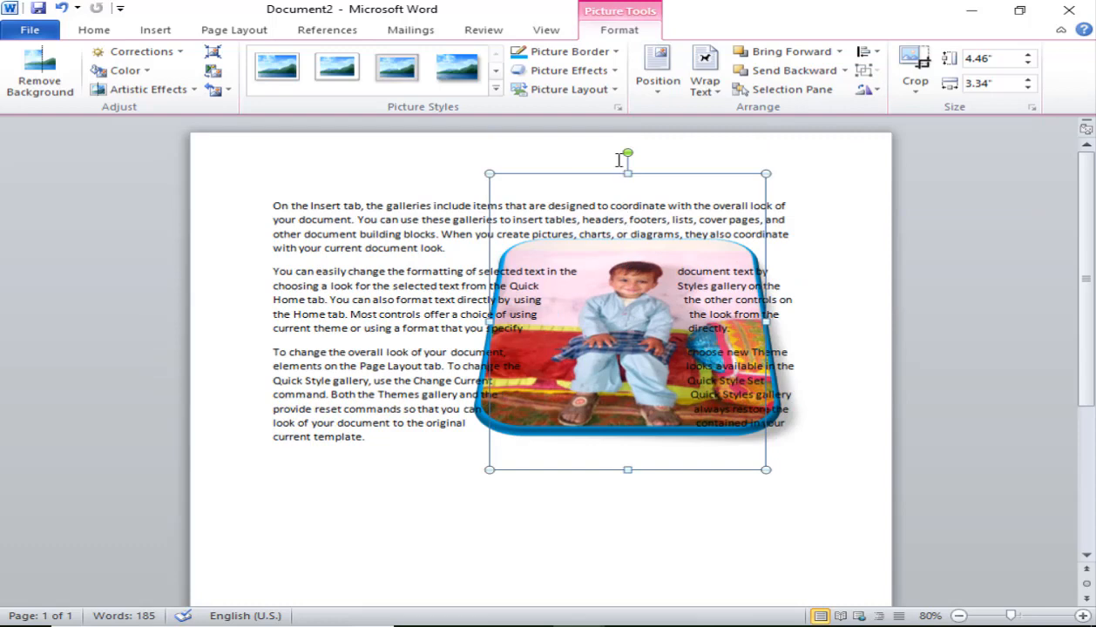
{"action": "left_click_drag", "start_coordinate": [625, 155], "coordinate": [655, 154]}
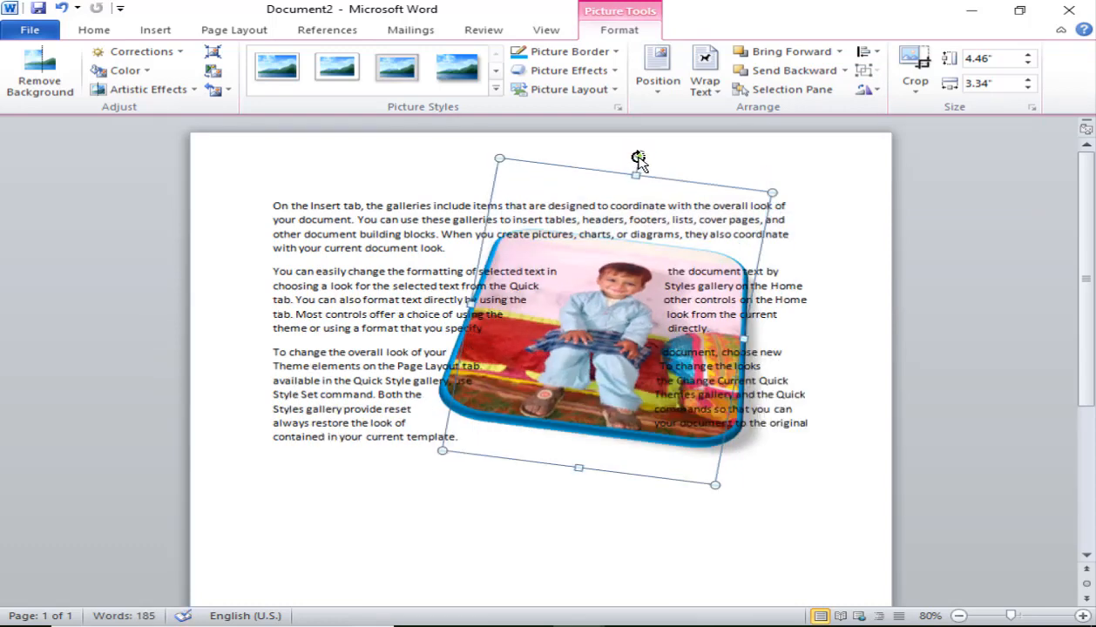
- Crop the top of the picture to a height of 2.88" and shift the image down inside the frame to include the boy's head
{"action": "left_click", "coordinate": [926, 74]}
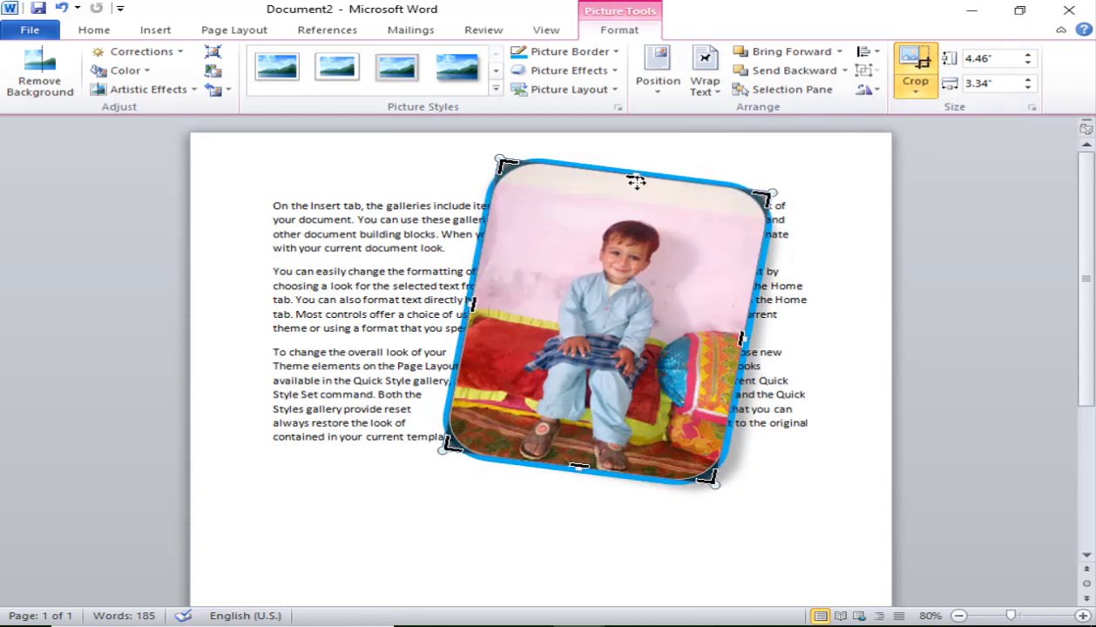
{"action": "left_click_drag", "start_coordinate": [636, 180], "coordinate": [617, 277]}
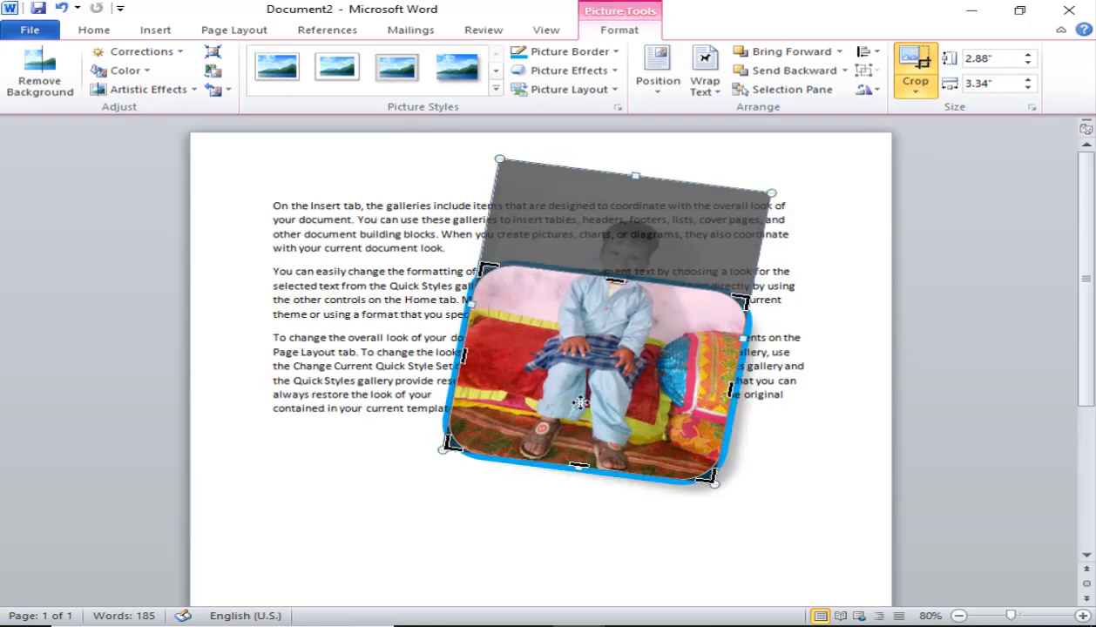
{"action": "left_click_drag", "start_coordinate": [579, 403], "coordinate": [573, 459]}
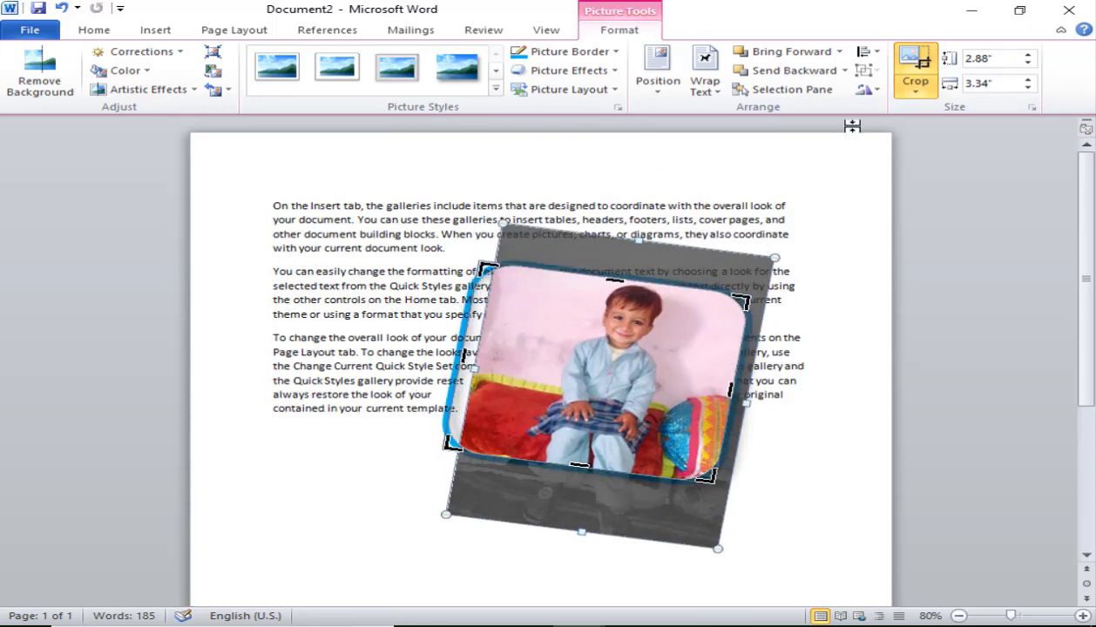
{"action": "left_click", "coordinate": [913, 63]}
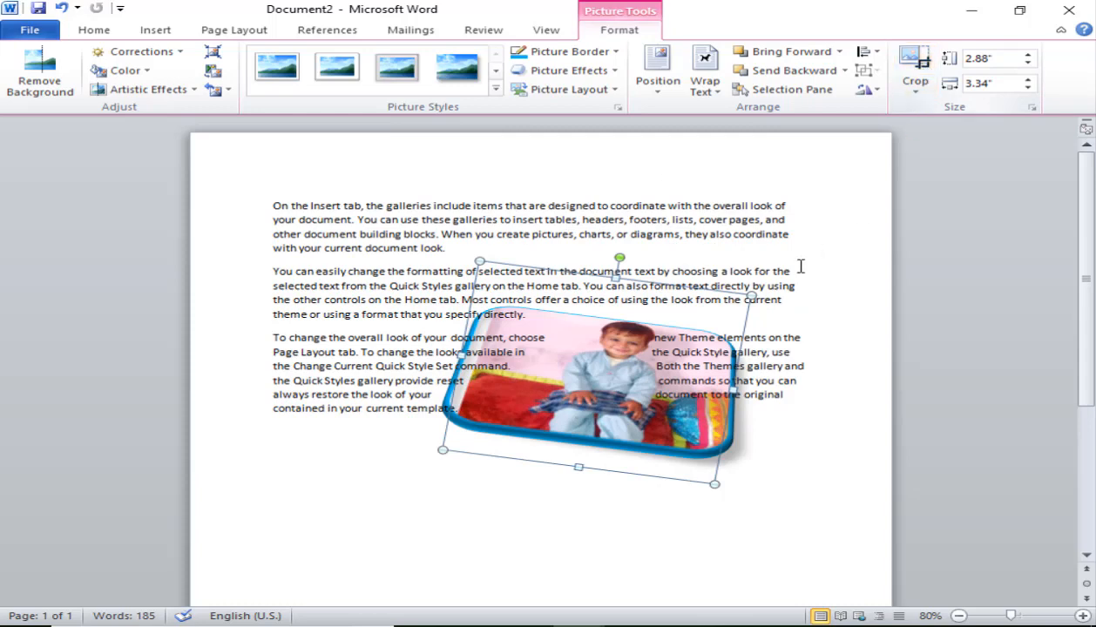
- Crop the picture to the 7-point star shape and move it slightly down and to the left
{"action": "left_click", "coordinate": [915, 95]}
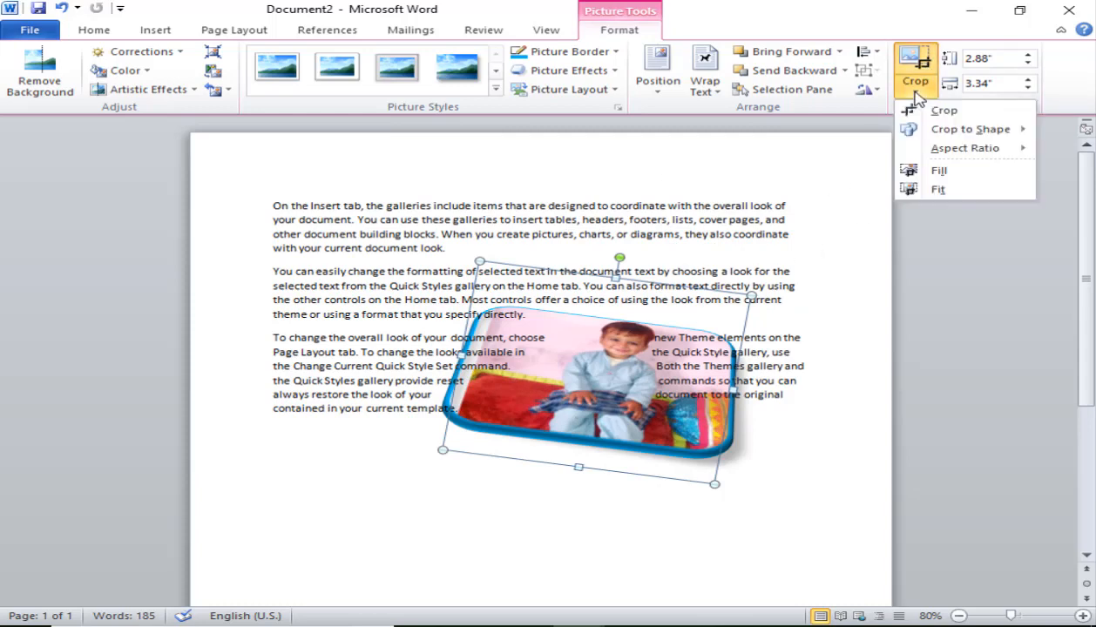
{"action": "mouse_move", "coordinate": [919, 132]}
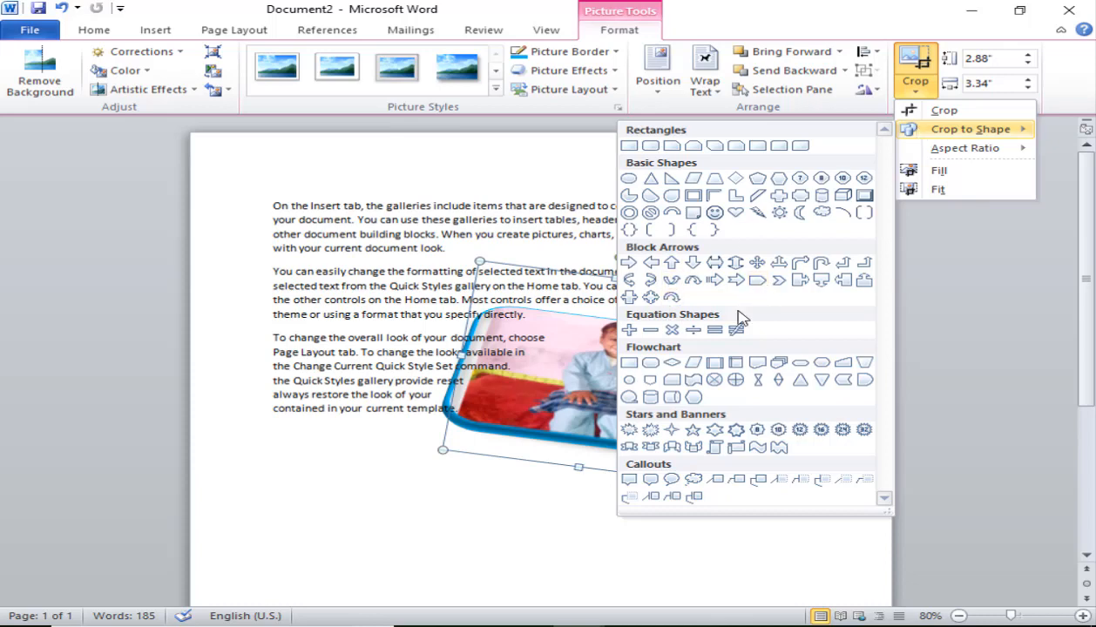
{"action": "left_click", "coordinate": [742, 436]}
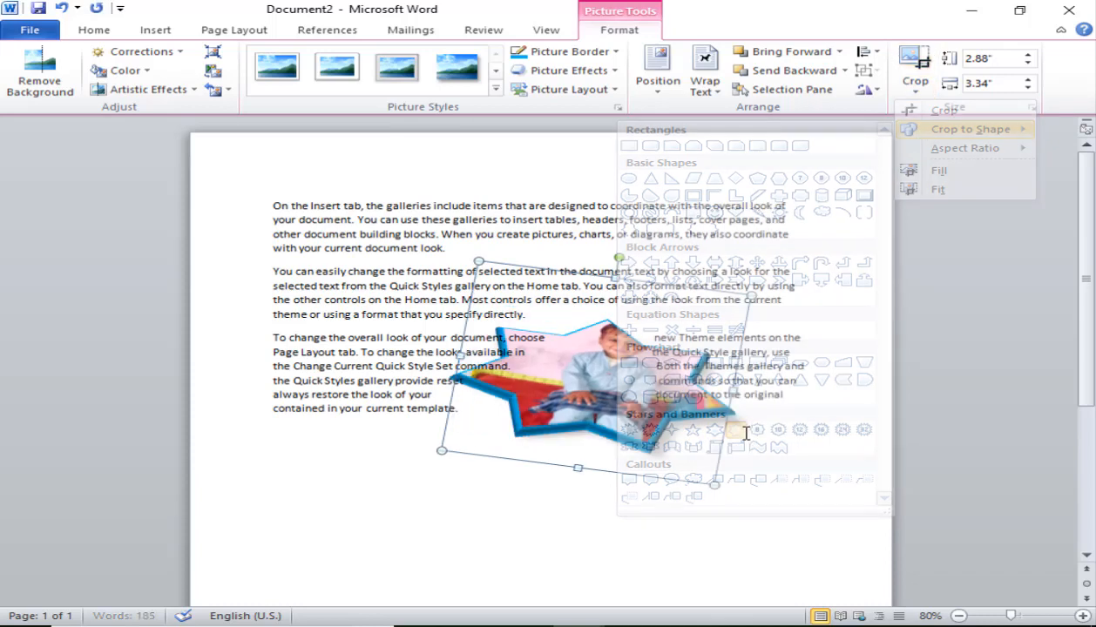
{"action": "left_click_drag", "start_coordinate": [614, 394], "coordinate": [587, 403]}
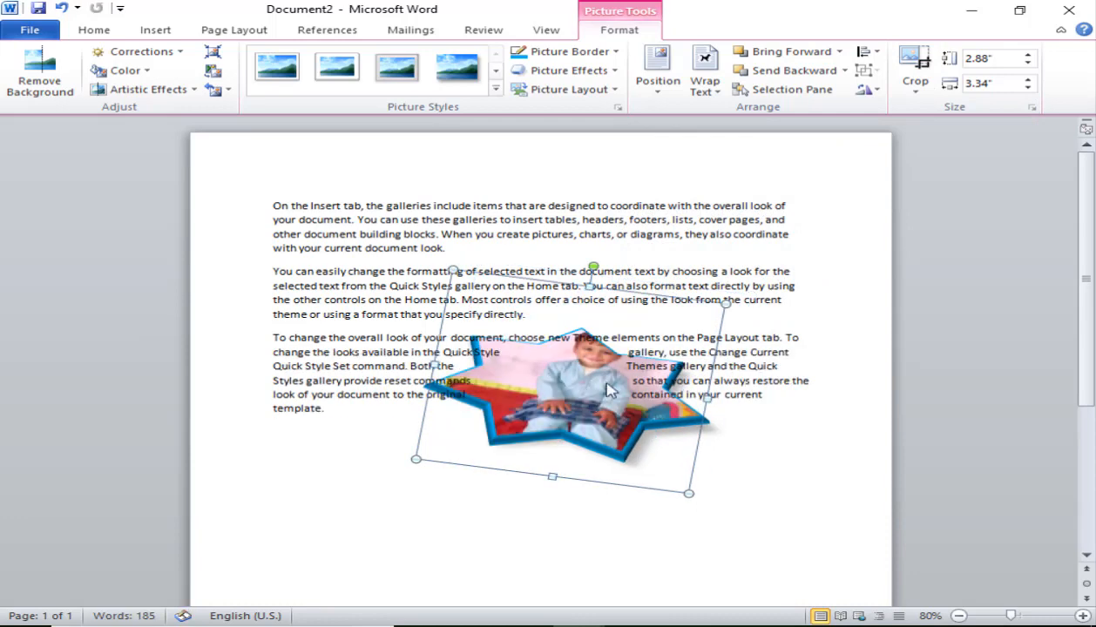
{"action": "left_click", "coordinate": [926, 88]}
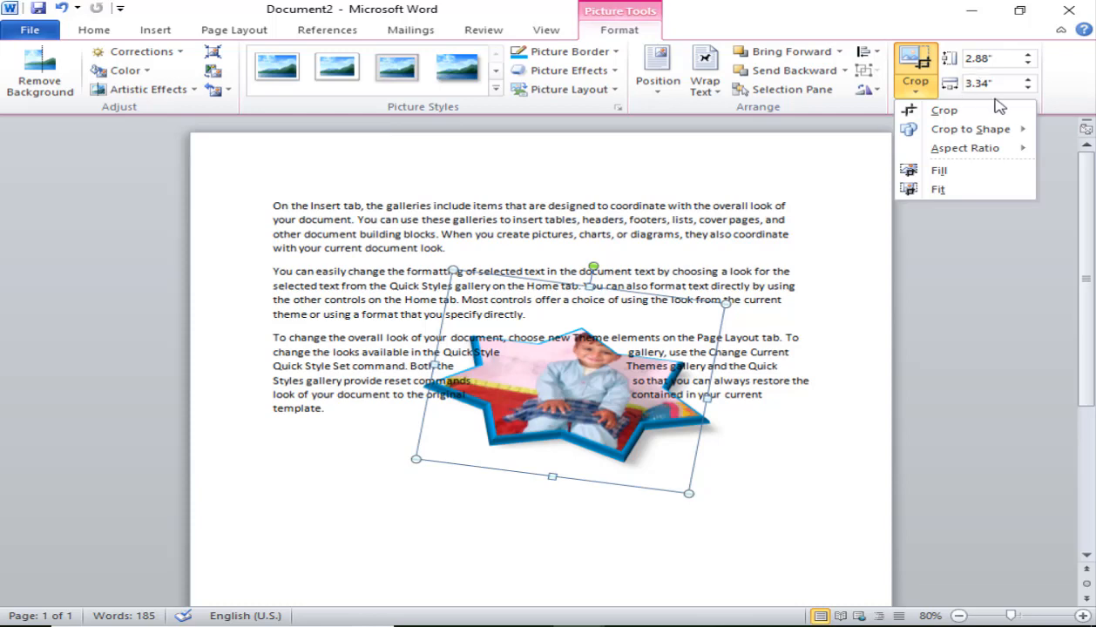
{"action": "left_click", "coordinate": [1054, 116]}
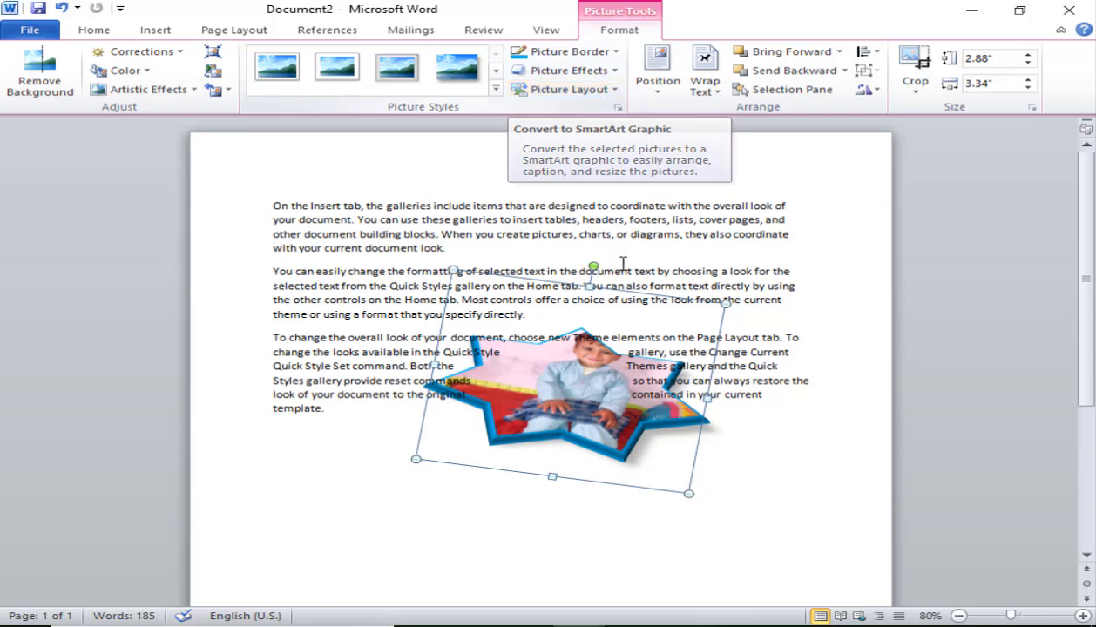
- Move the picture slightly up and convert it to a SmartArt graphic with the rounded-picture layout that has small circles along its edge
{"action": "left_click_drag", "start_coordinate": [581, 390], "coordinate": [564, 347]}
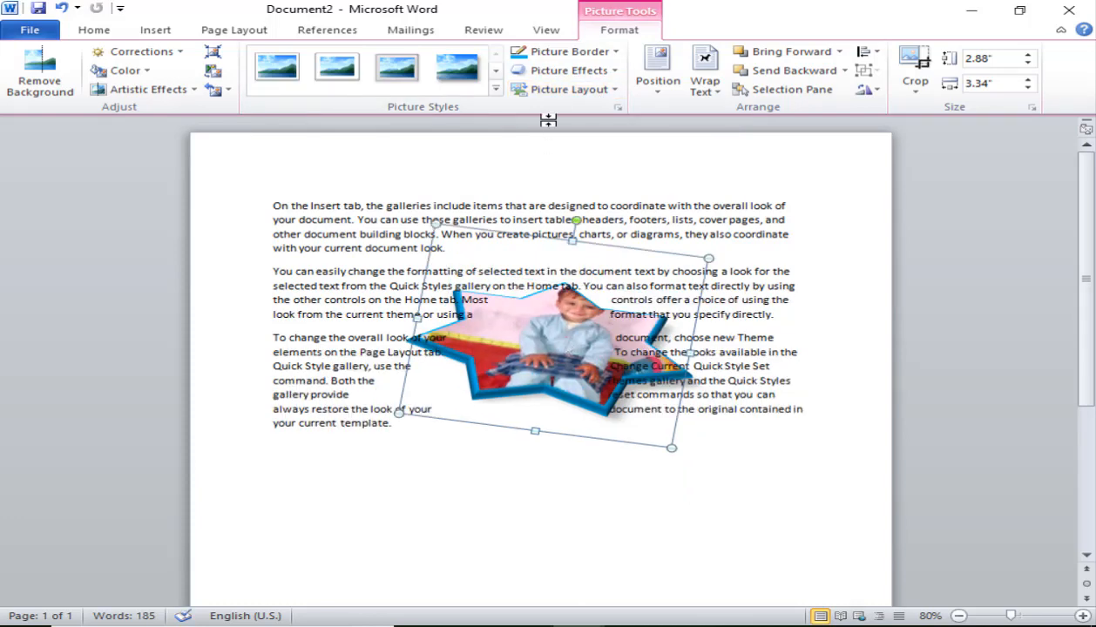
{"action": "left_click", "coordinate": [581, 90]}
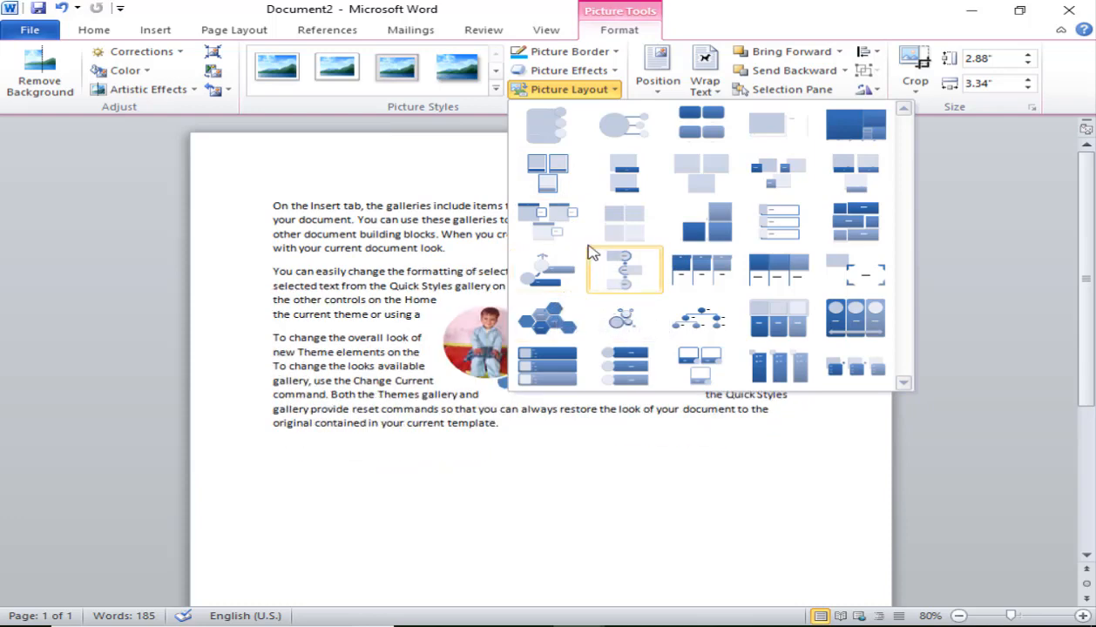
{"action": "left_click", "coordinate": [549, 138]}
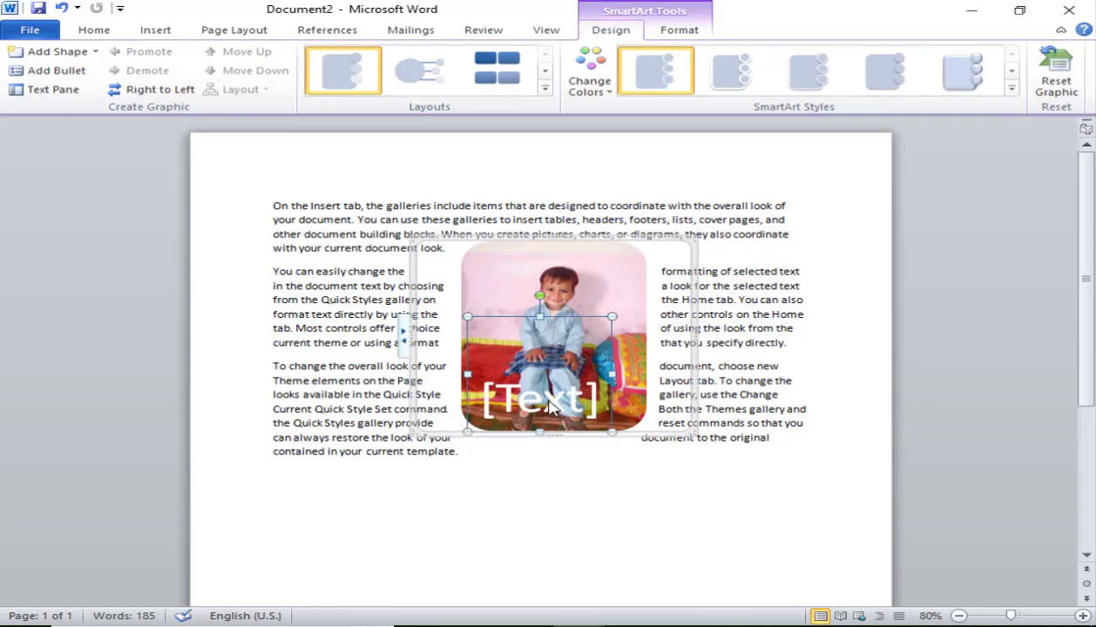
- Replace the SmartArt picture's text placeholder with the boy's name as the caption
{"action": "type", "text": "g"}
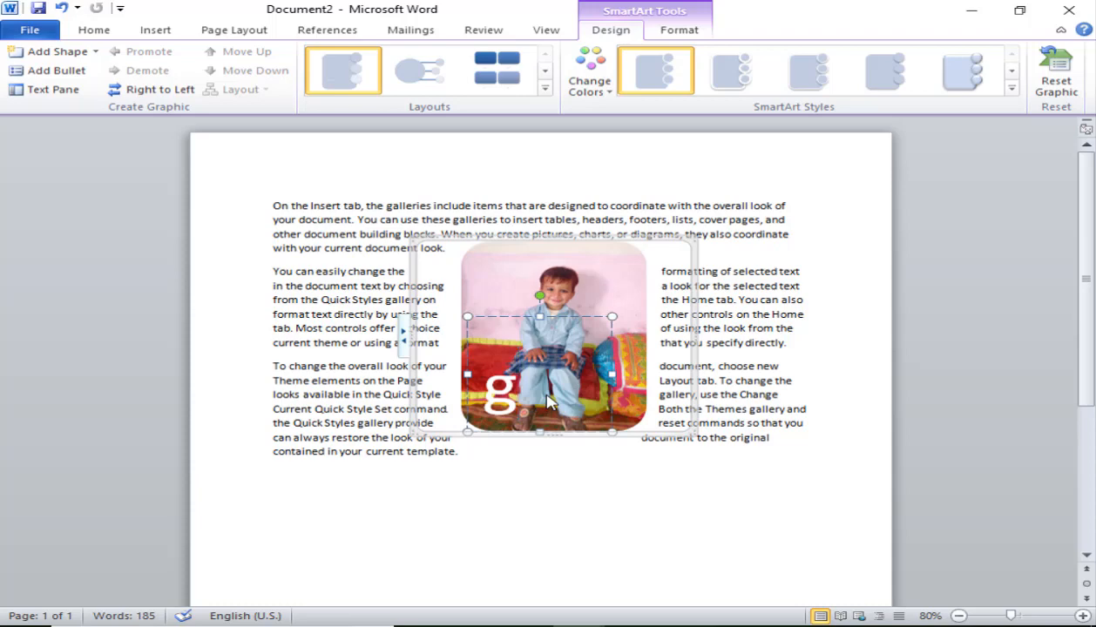
{"action": "key", "text": "BackSpace"}
{"action": "type", "text": "khan"}
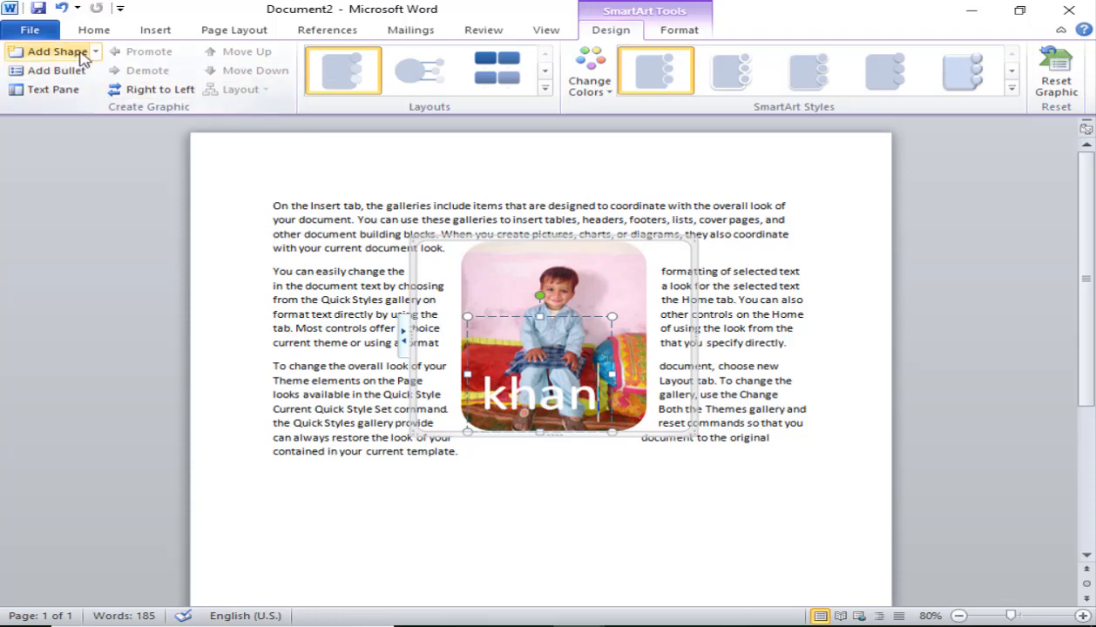
- Add a second picture shape to the SmartArt graphic and give it a text bullet
{"action": "left_click", "coordinate": [85, 58]}
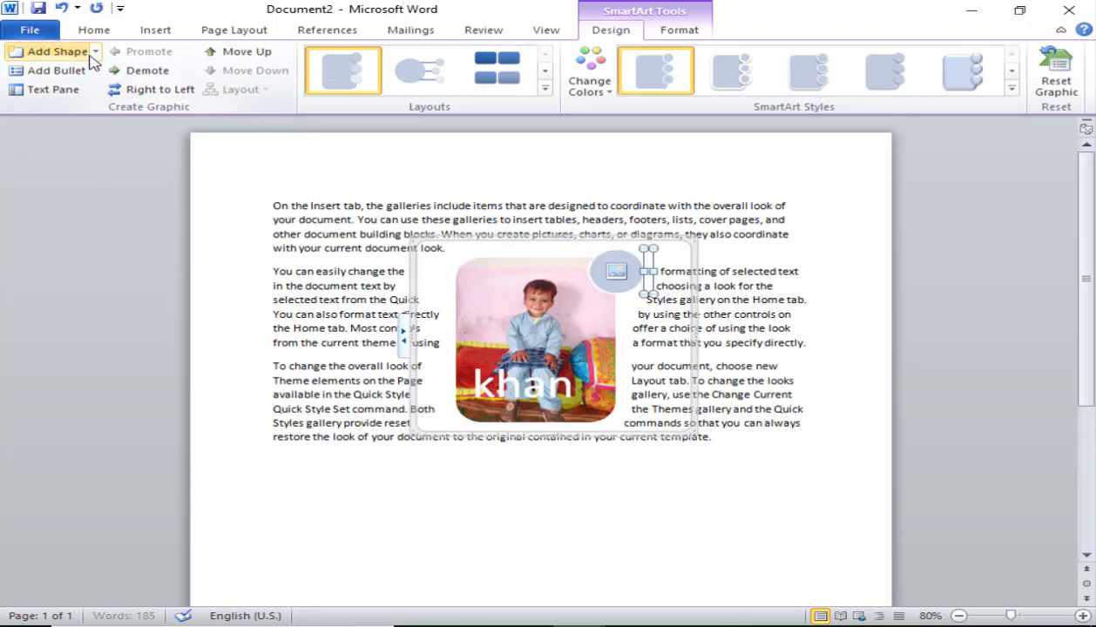
{"action": "left_click", "coordinate": [95, 52]}
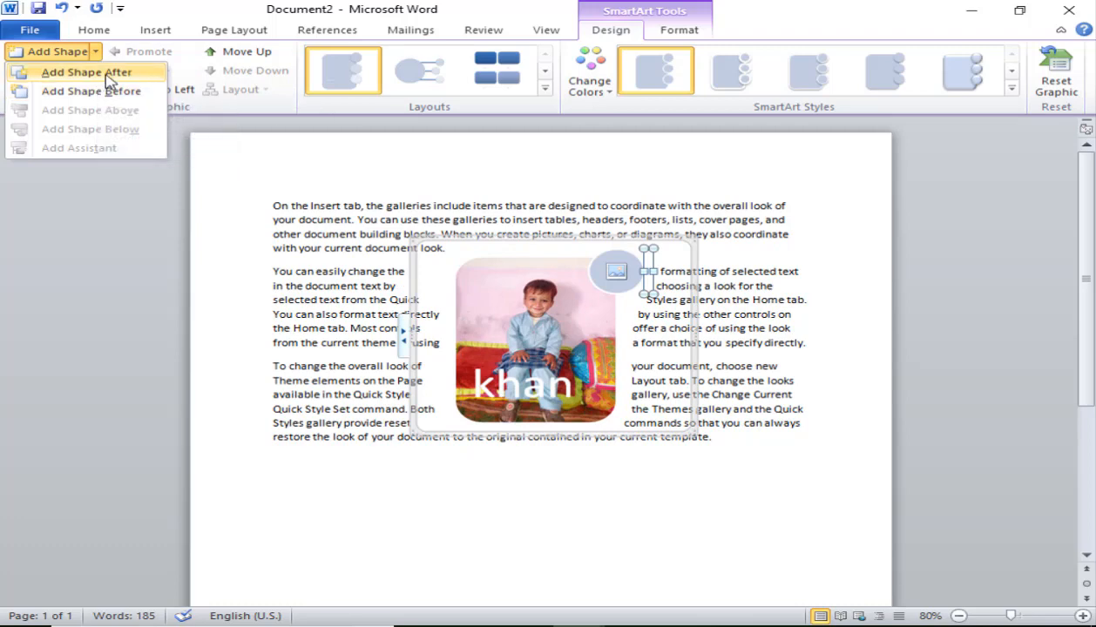
{"action": "left_click", "coordinate": [94, 168]}
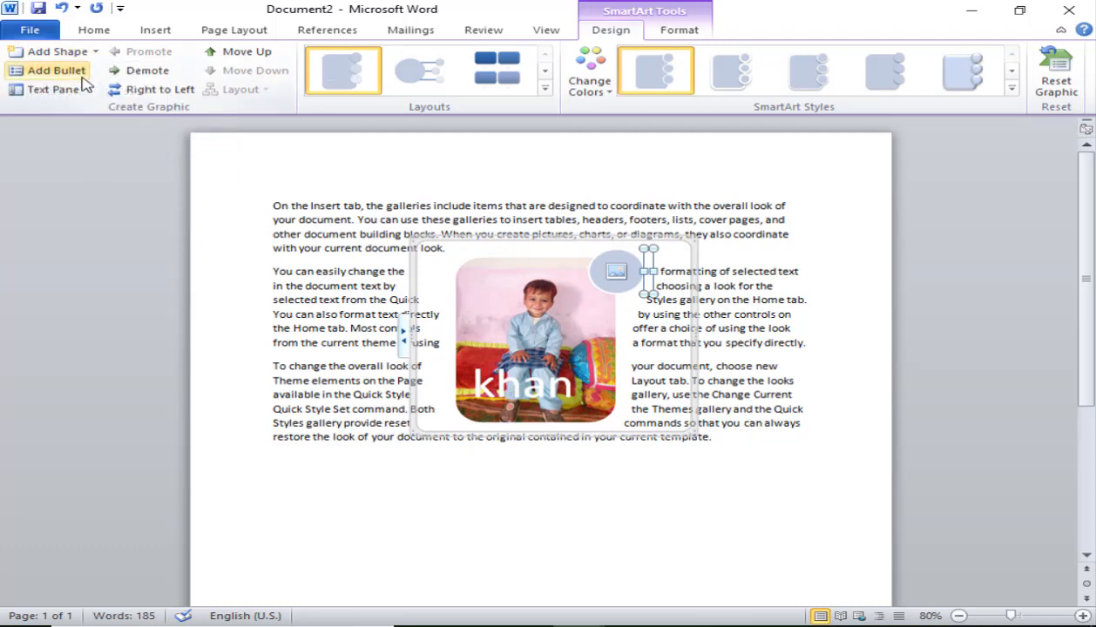
{"action": "left_click", "coordinate": [84, 83]}
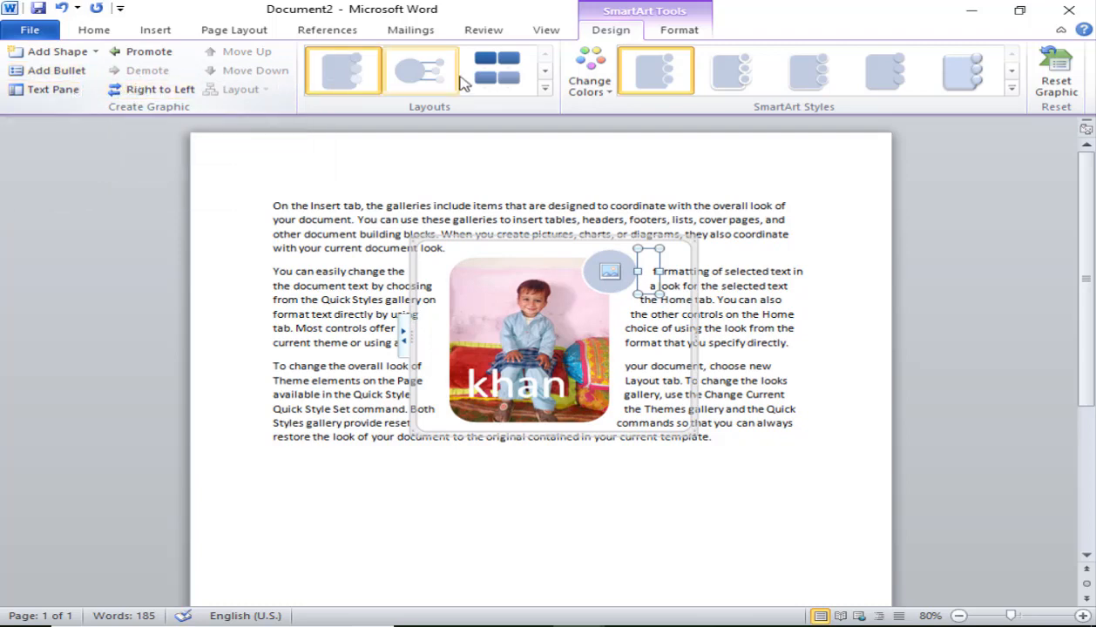
- Change the SmartArt layout to the one with square picture blocks stepped from a corner
{"action": "left_click", "coordinate": [544, 88]}
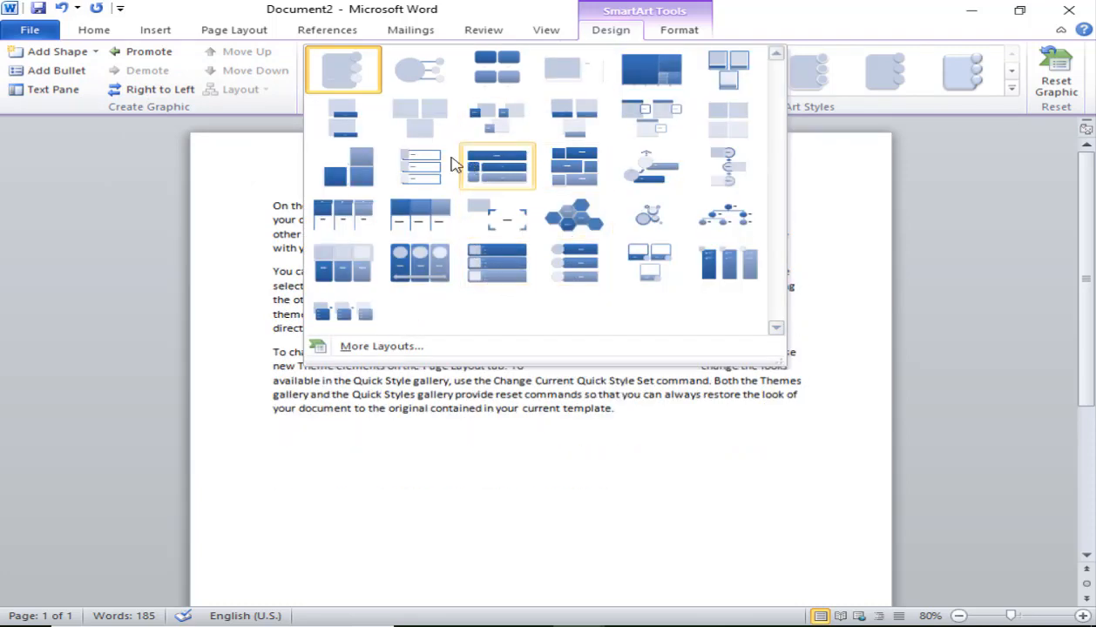
{"action": "left_click", "coordinate": [351, 167]}
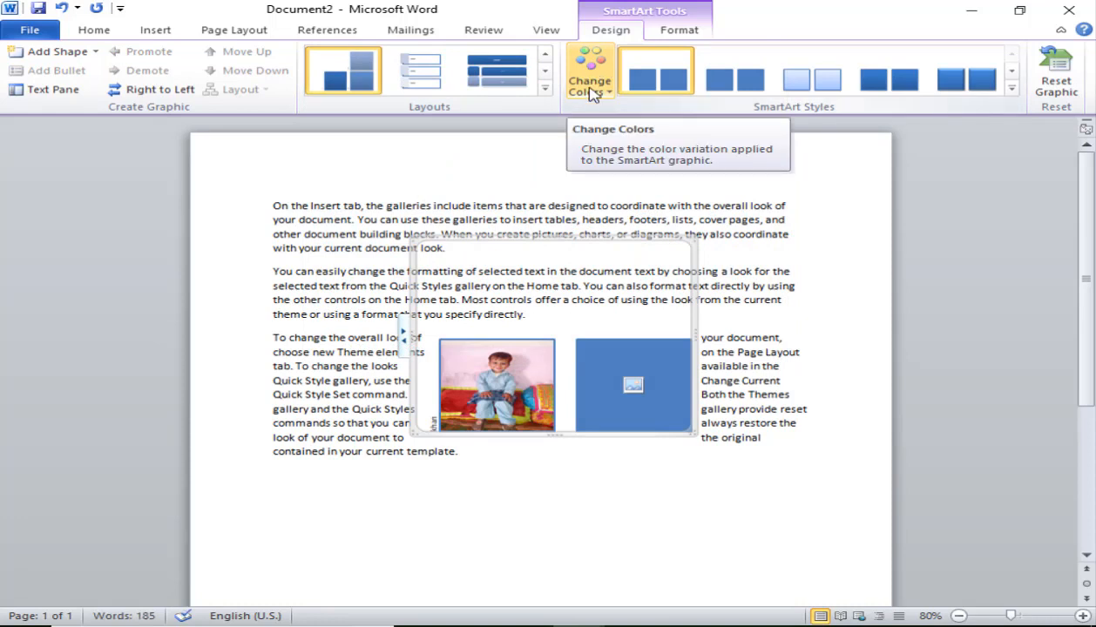
- Recolor the SmartArt graphic with the last Colorful variation, blue and orange, and apply the 3-D style of angled, brick-like blocks
{"action": "left_click", "coordinate": [592, 87]}
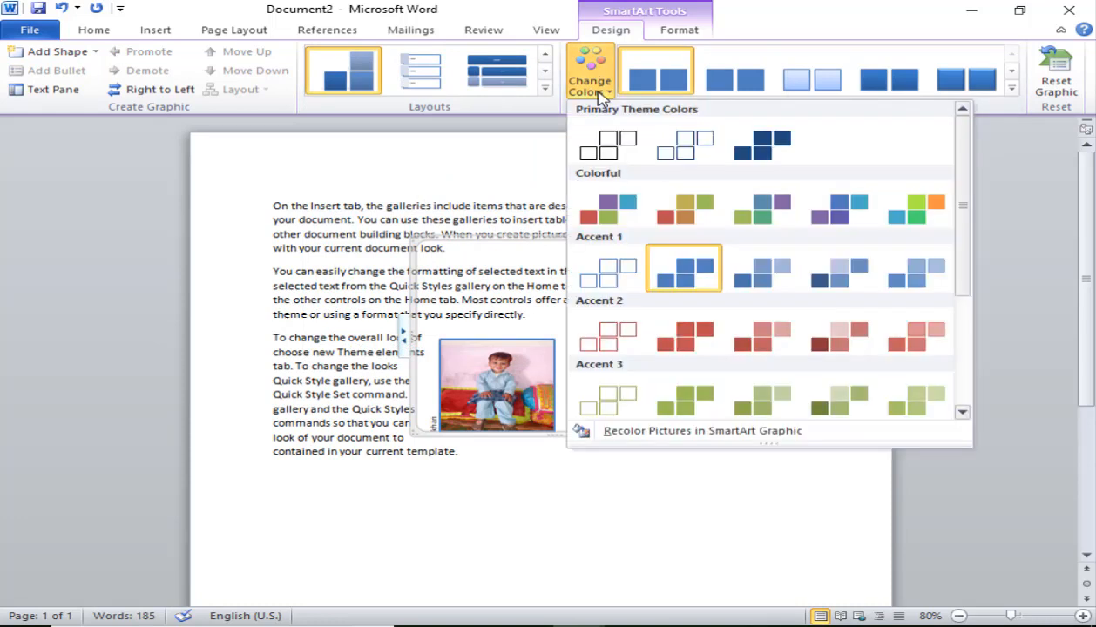
{"action": "left_click", "coordinate": [930, 213]}
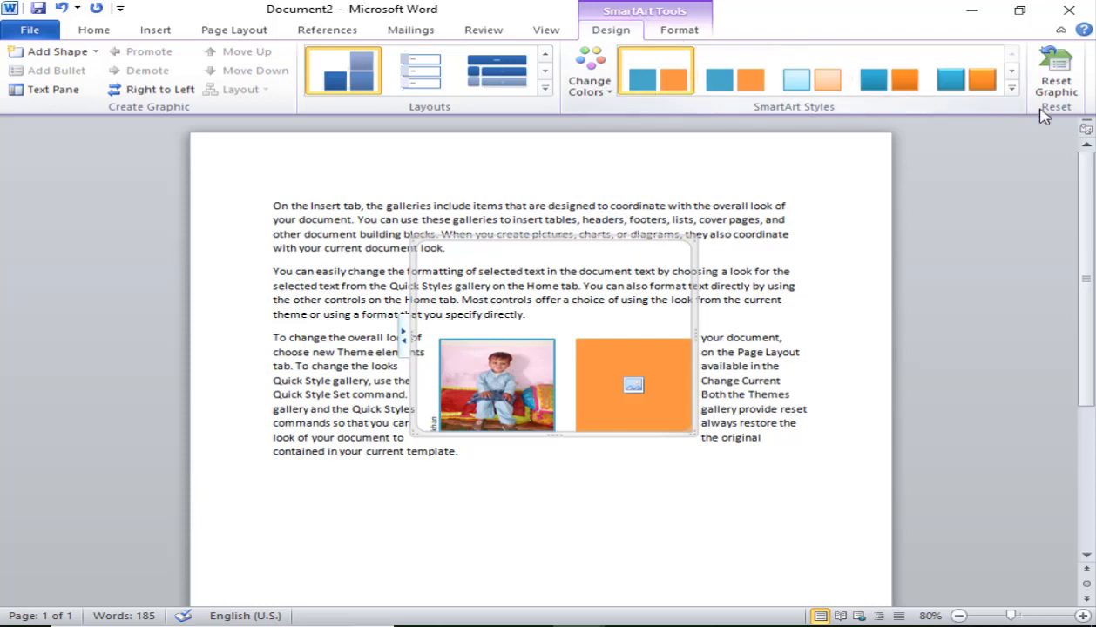
{"action": "left_click", "coordinate": [1012, 91]}
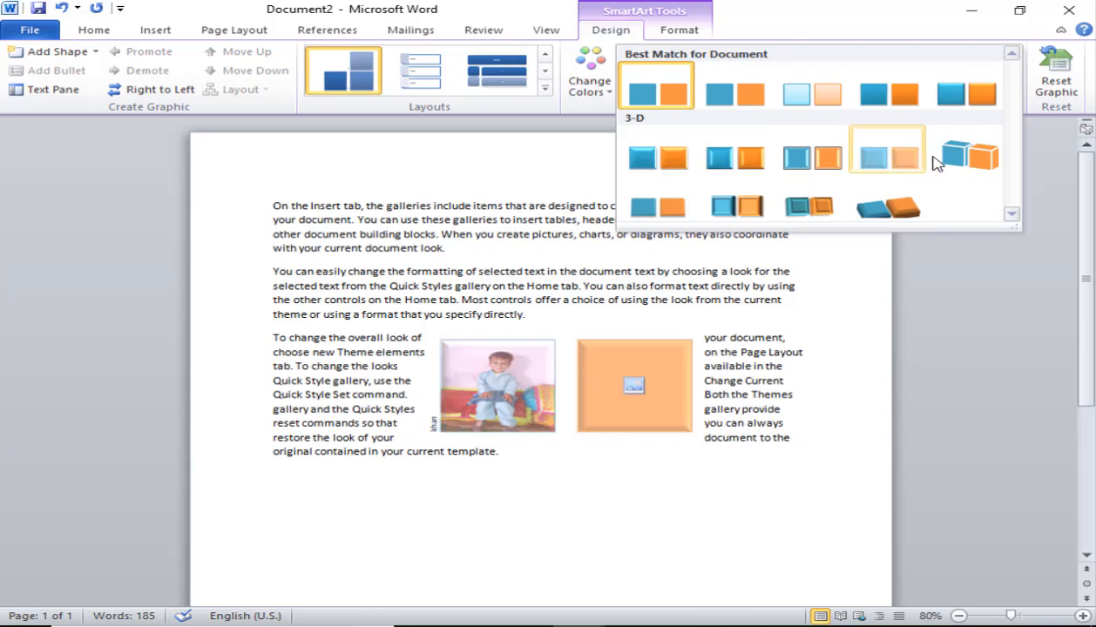
{"action": "left_click", "coordinate": [975, 159]}
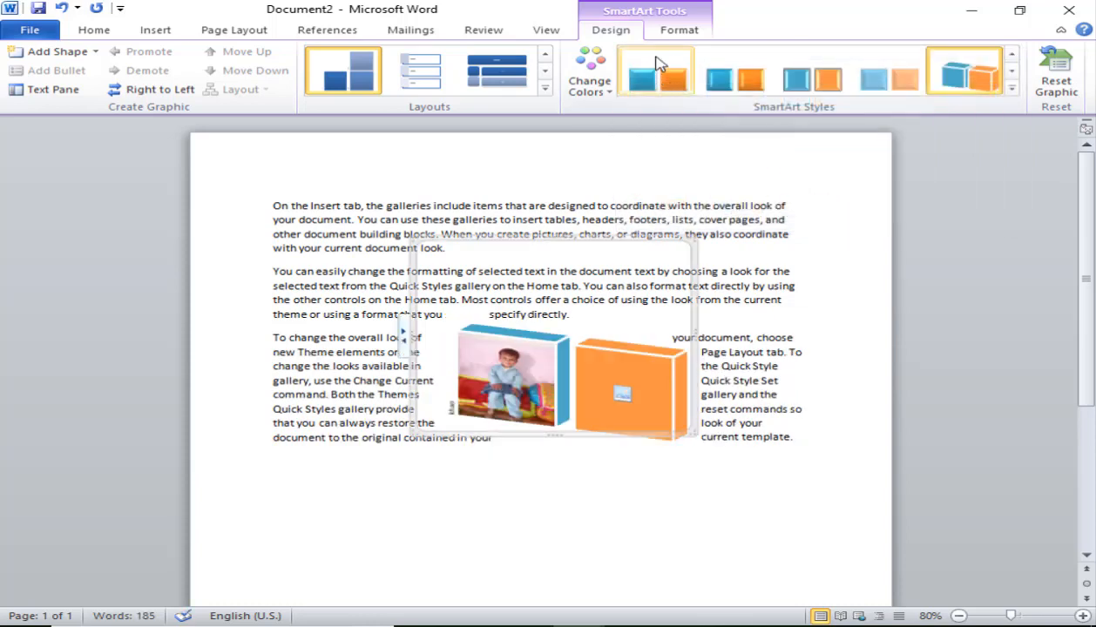